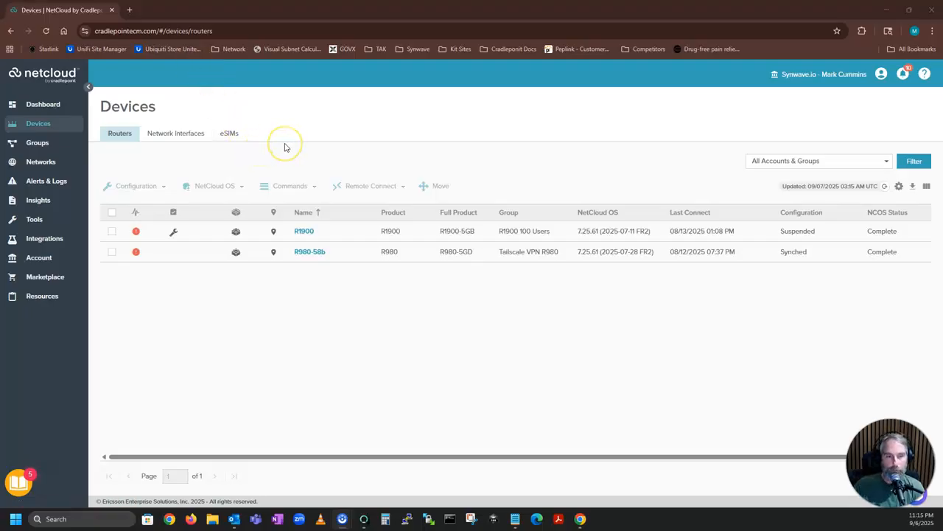
Go to the Account page's Users list and close the Static IP product advisory.
{"action": "left_click", "coordinate": [296, 144]}
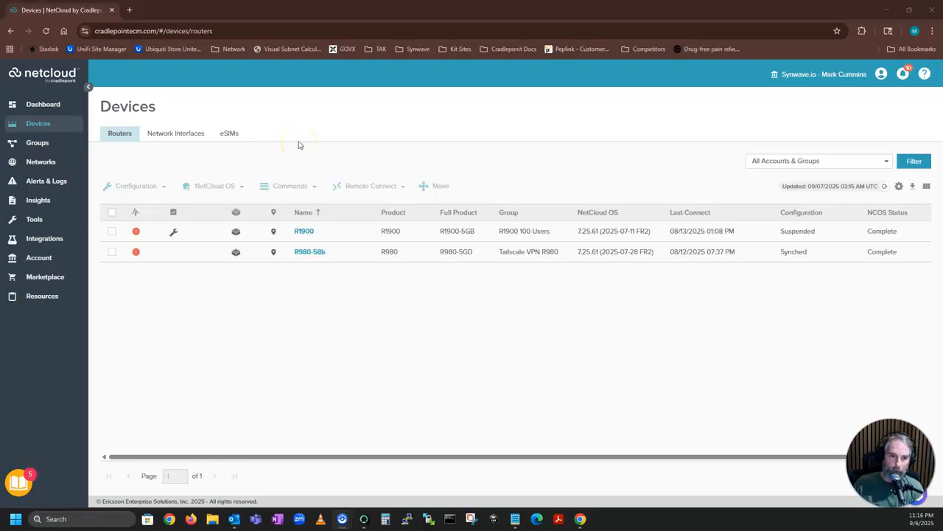
{"action": "left_click", "coordinate": [376, 115]}
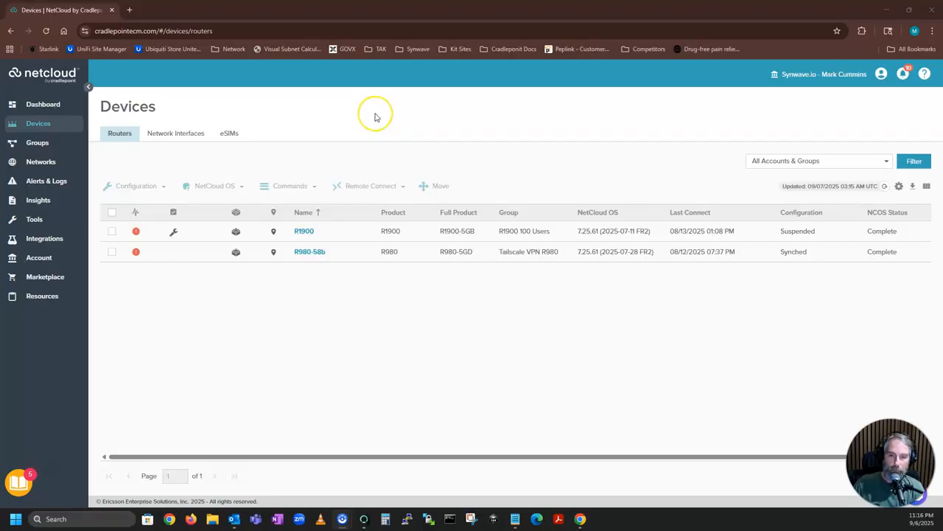
{"action": "left_click", "coordinate": [385, 111]}
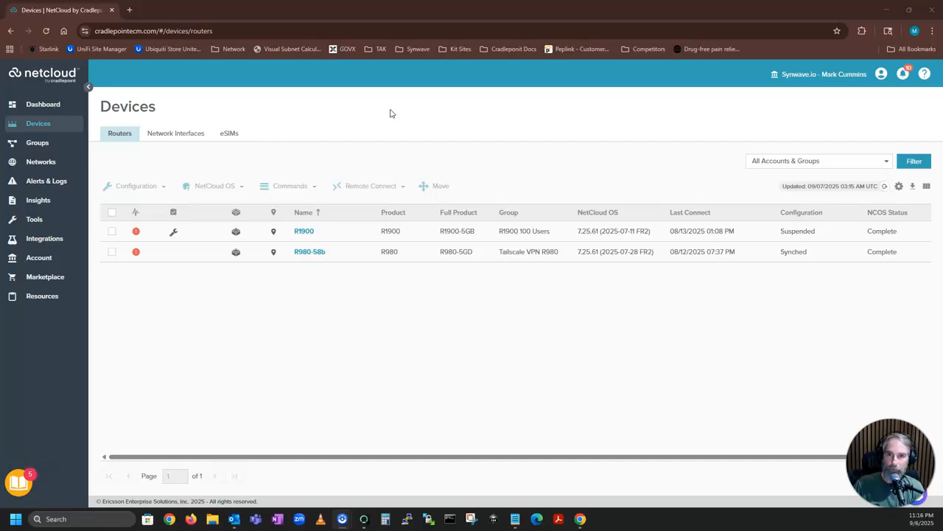
{"action": "left_click", "coordinate": [390, 102]}
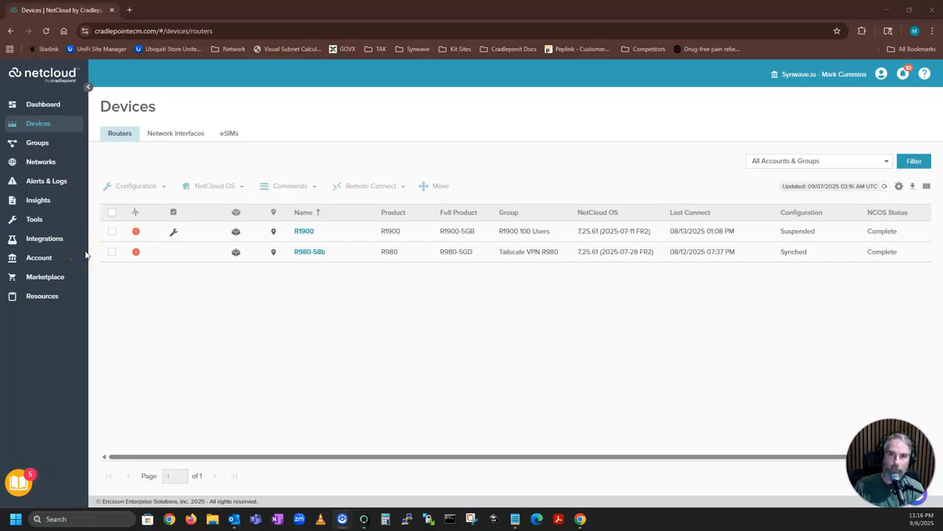
{"action": "left_click", "coordinate": [38, 259]}
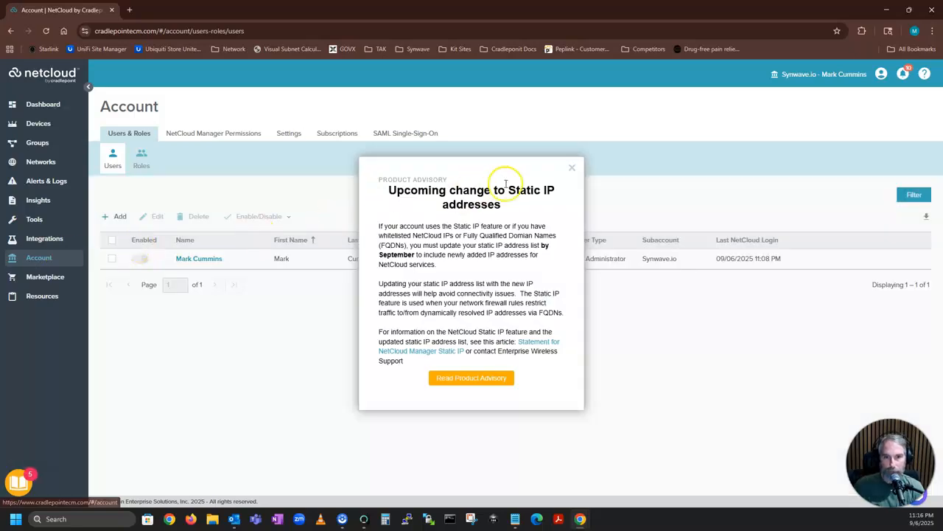
{"action": "left_click", "coordinate": [572, 168]}
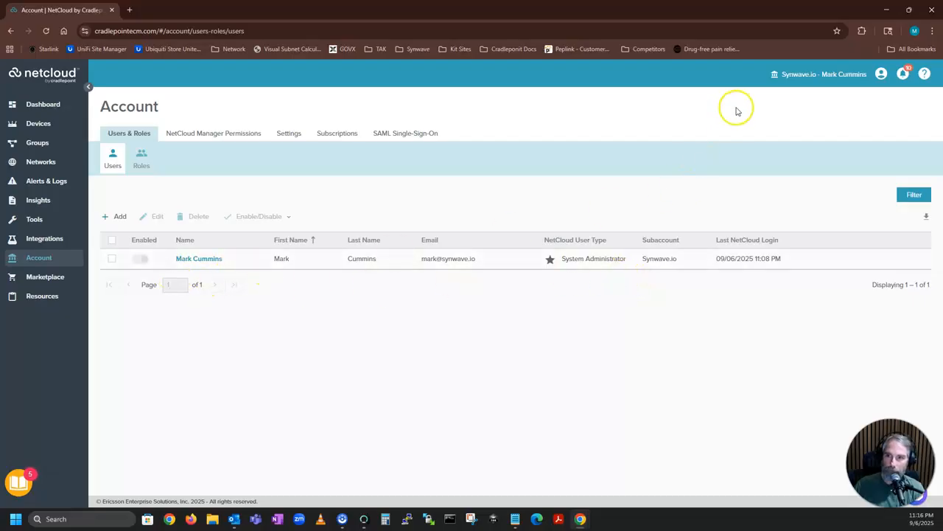
Highlight the current account name Synwave.io and look over the users list.
{"action": "left_click_drag", "start_coordinate": [786, 75], "coordinate": [820, 75]}
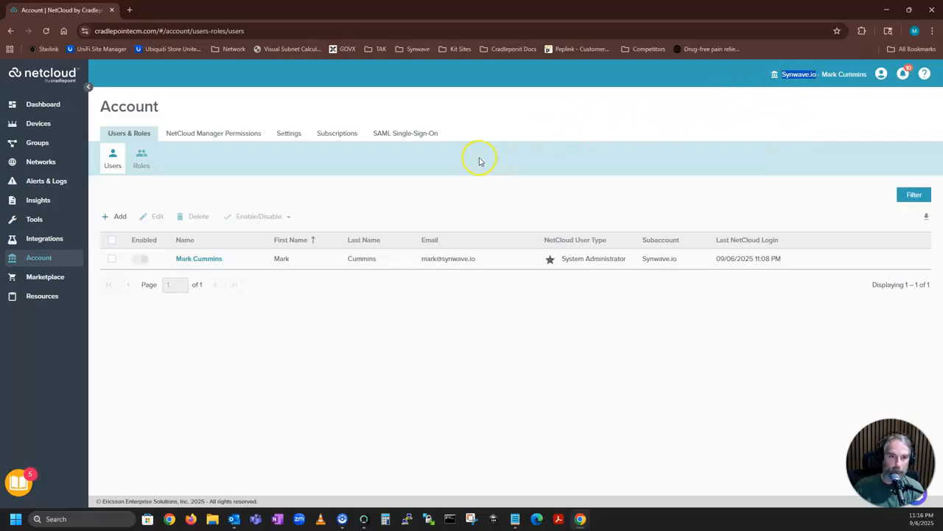
{"action": "left_click", "coordinate": [427, 310]}
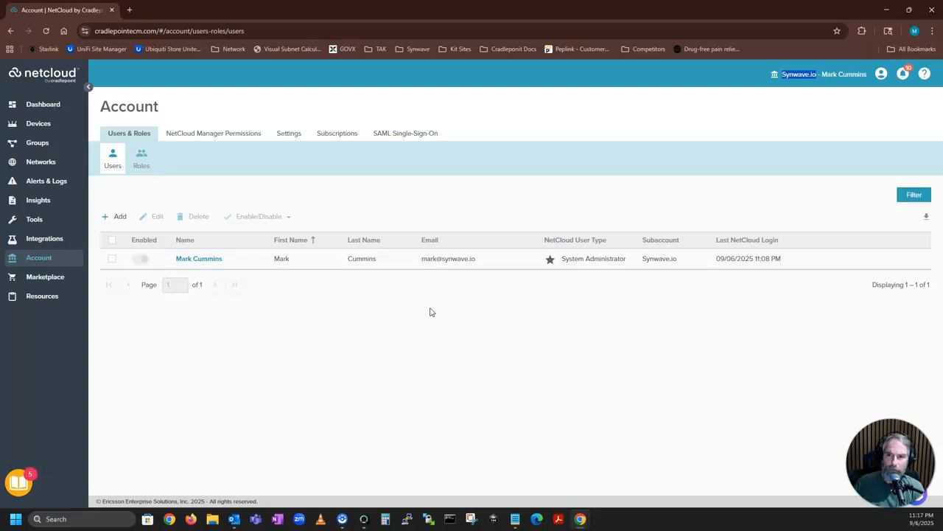
{"action": "left_click", "coordinate": [431, 311]}
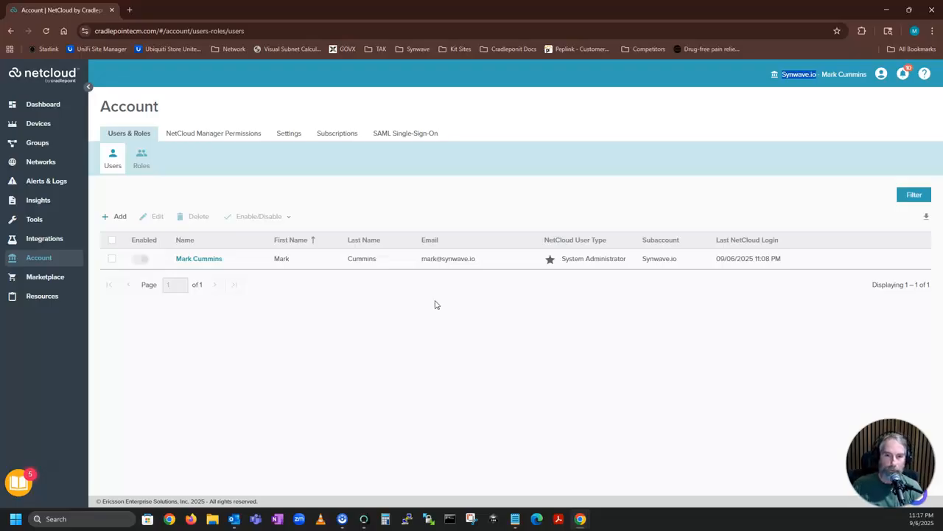
{"action": "left_click", "coordinate": [450, 300]}
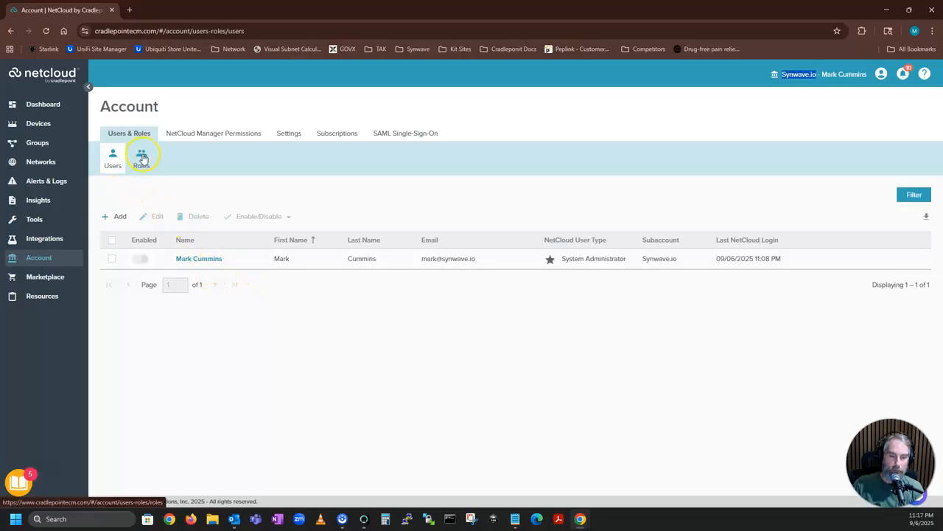
Start a new user, close the advisory, and enter the user's first name, last name and e-mail.
{"action": "left_click", "coordinate": [120, 218]}
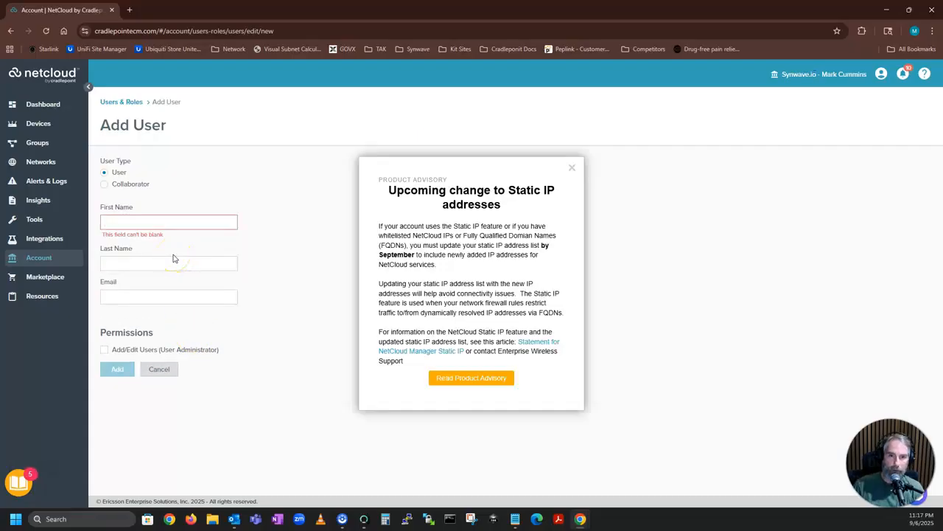
{"action": "left_click", "coordinate": [571, 168]}
{"action": "left_click", "coordinate": [128, 224]}
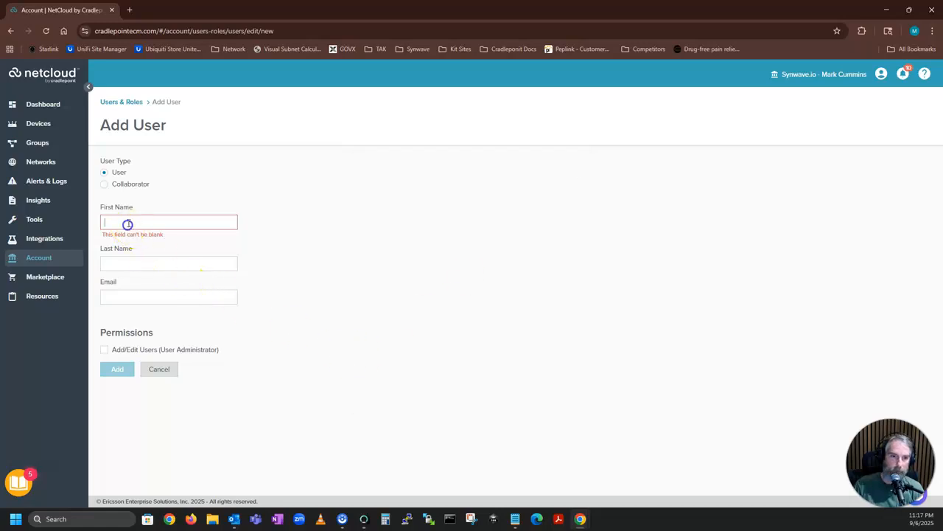
{"action": "type", "text": "John"}
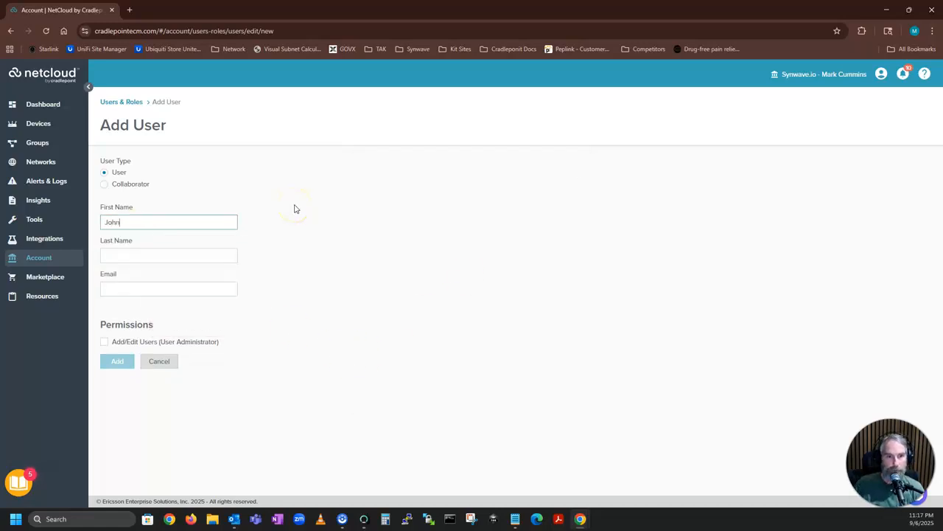
{"action": "key", "text": "Tab"}
{"action": "type", "text": "Doe"}
{"action": "key", "text": "Tab"}
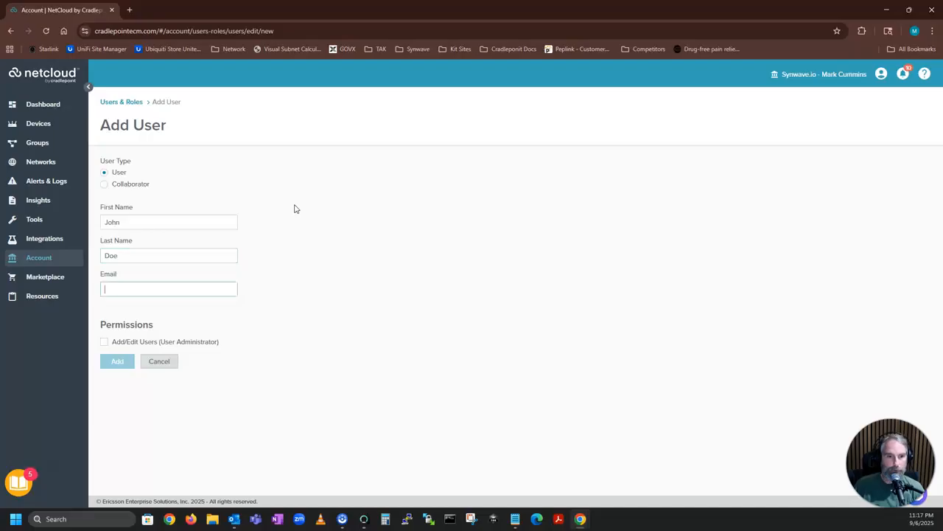
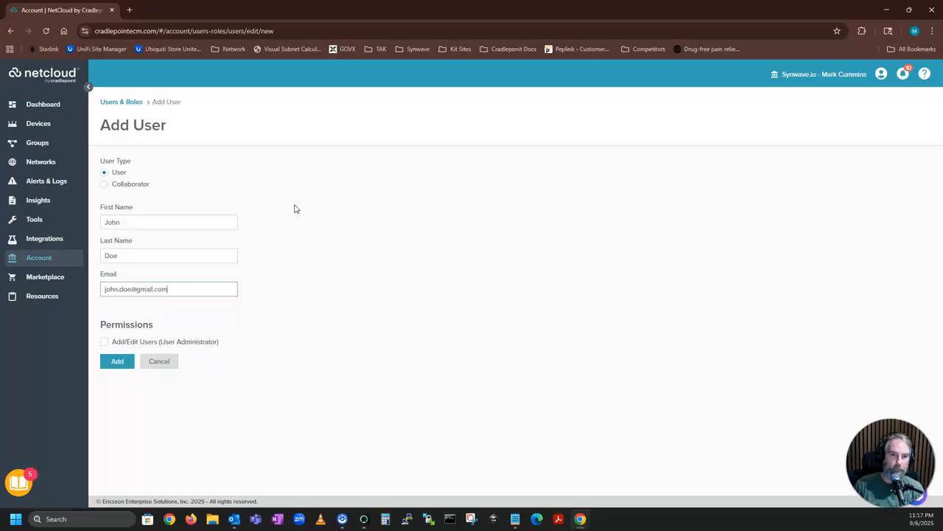
Set the user type and adjust options on the Add User form.
{"action": "left_click", "coordinate": [294, 242]}
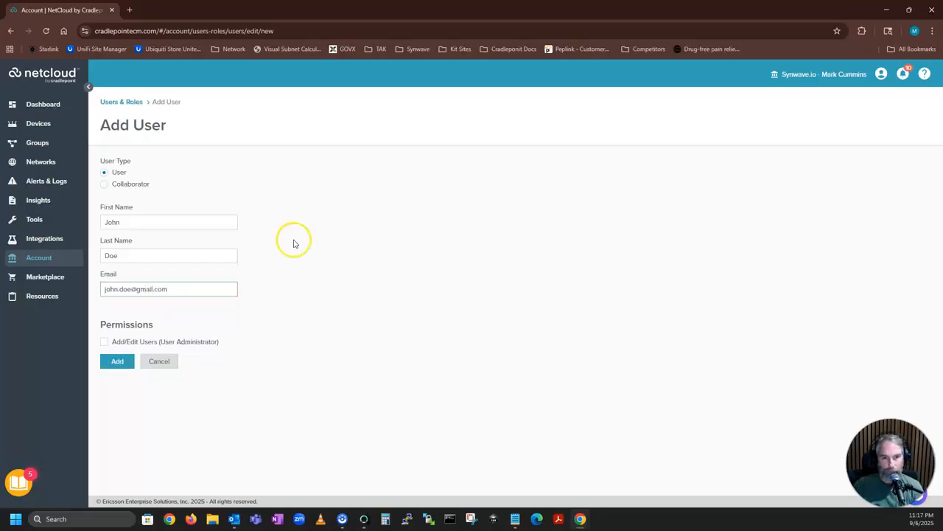
{"action": "left_click", "coordinate": [404, 194]}
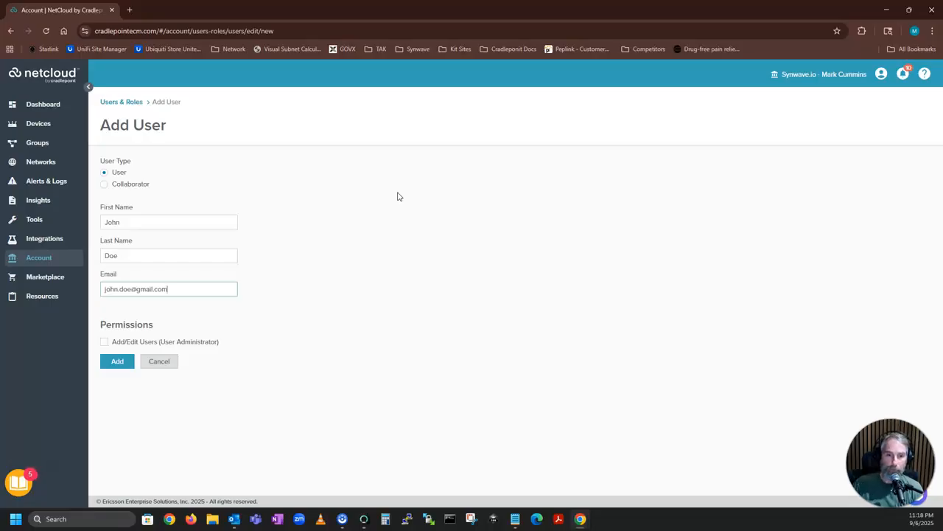
{"action": "left_click", "coordinate": [387, 197]}
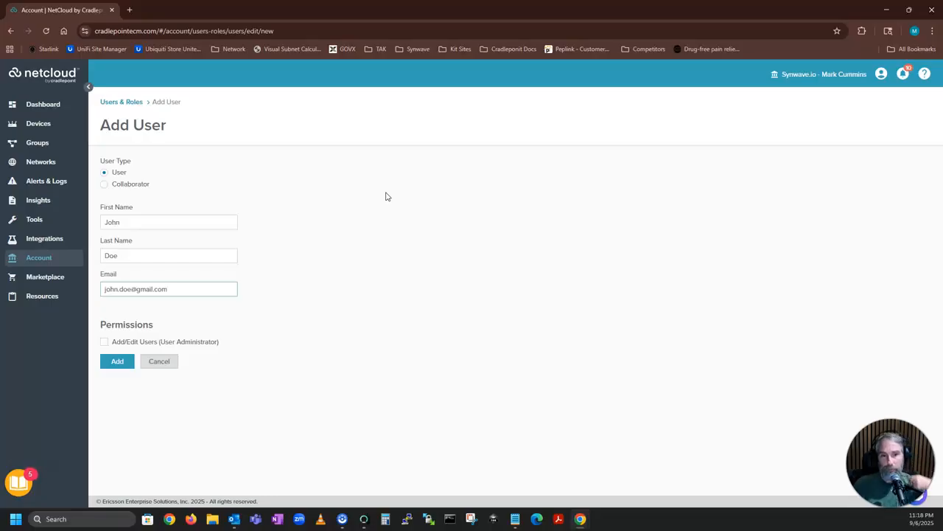
{"action": "left_click_drag", "start_coordinate": [382, 199], "coordinate": [356, 213]}
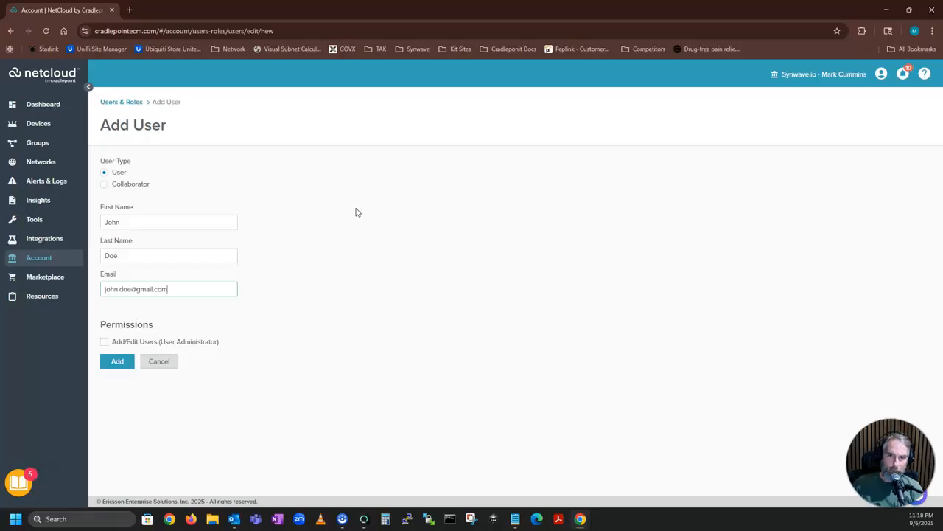
Tick the Add/Edit Users (User Administrator) permission for the new user.
{"action": "left_click", "coordinate": [113, 344]}
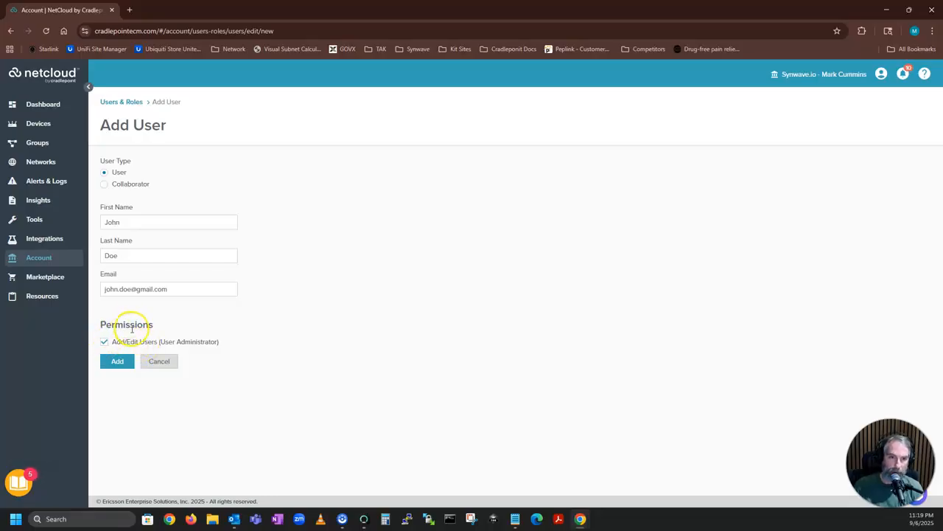
Try the Collaborator type with its 7-day timeout, then switch back to a regular User.
{"action": "left_click", "coordinate": [105, 185]}
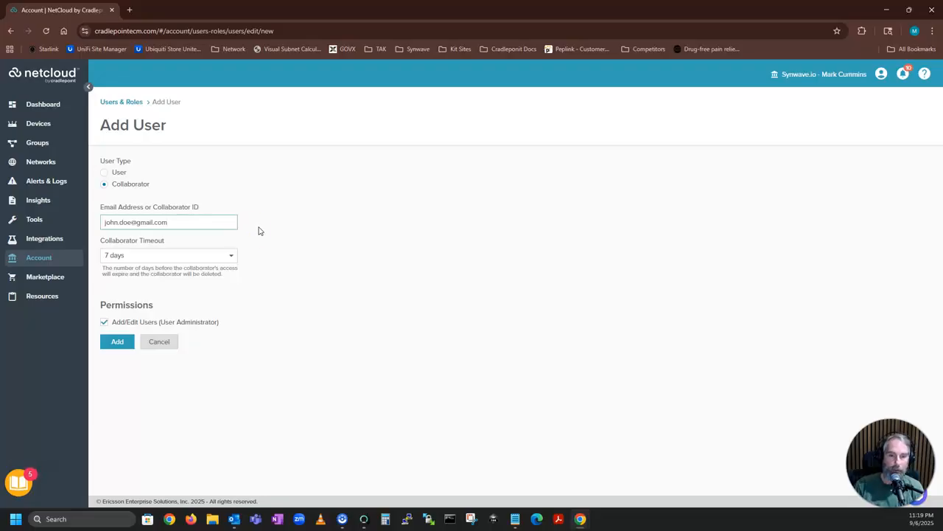
{"action": "left_click", "coordinate": [225, 256]}
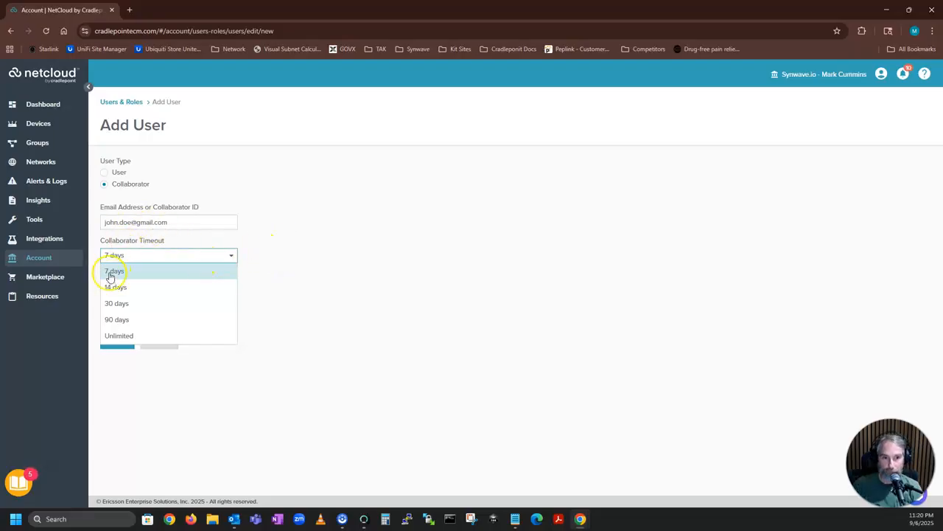
{"action": "left_click", "coordinate": [333, 272]}
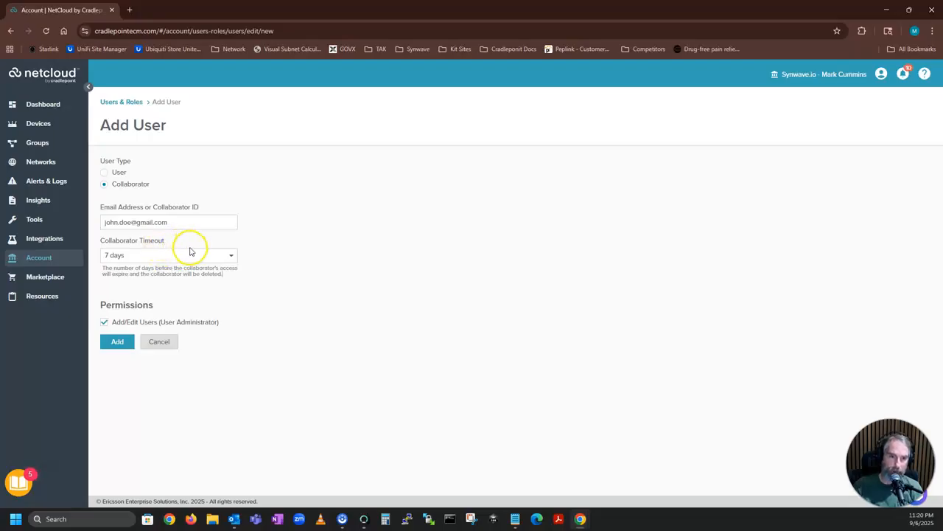
{"action": "left_click", "coordinate": [110, 173]}
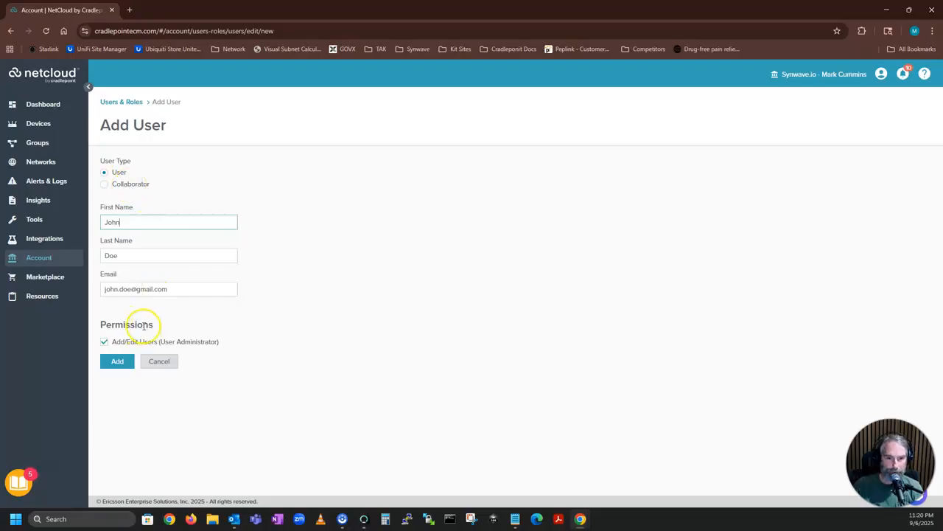
Create the new user from the Add User form and return to the Users list.
{"action": "left_click", "coordinate": [132, 343]}
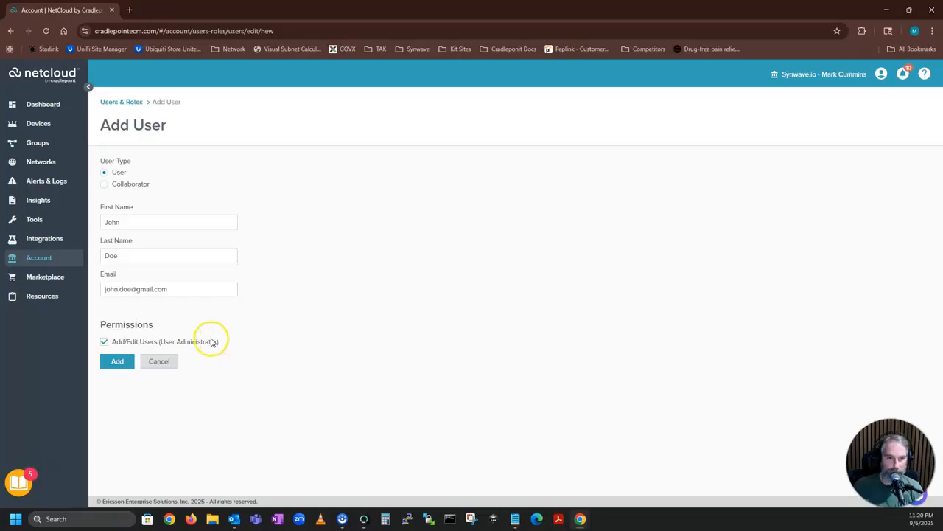
{"action": "left_click", "coordinate": [115, 363]}
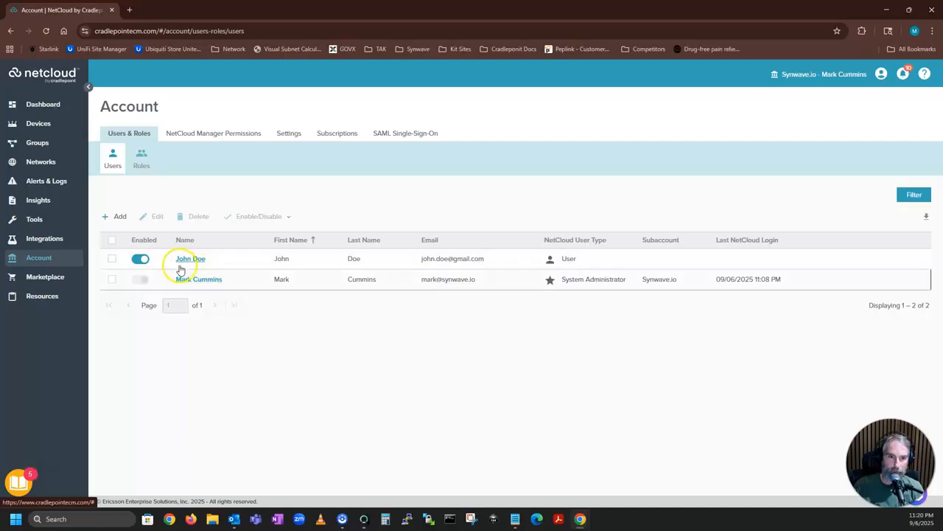
Toggle the new user's Enabled switch off and back on, then view the Roles list.
{"action": "left_click", "coordinate": [133, 258]}
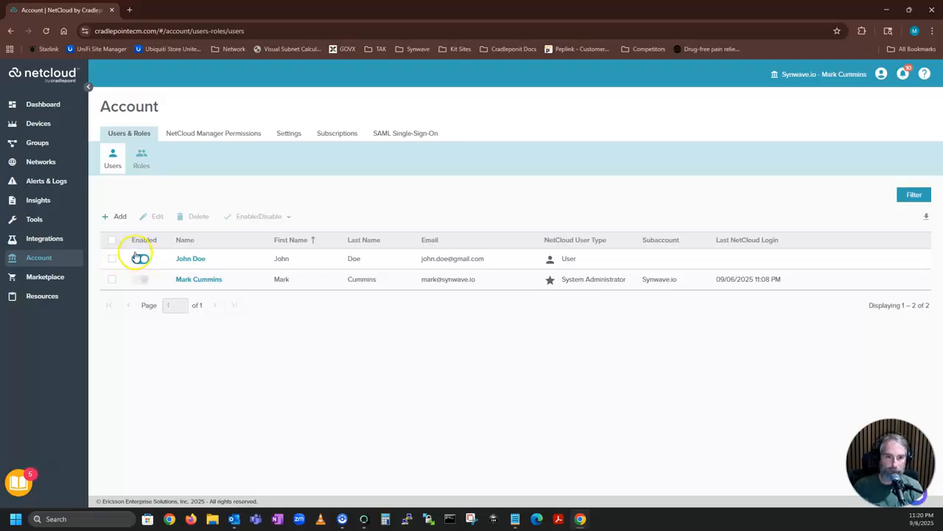
{"action": "left_click", "coordinate": [139, 258]}
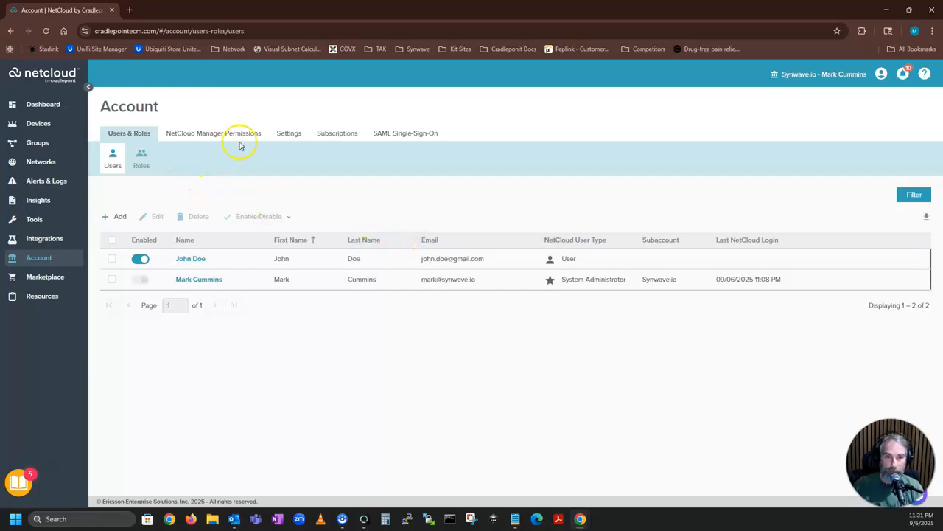
{"action": "left_click", "coordinate": [143, 160]}
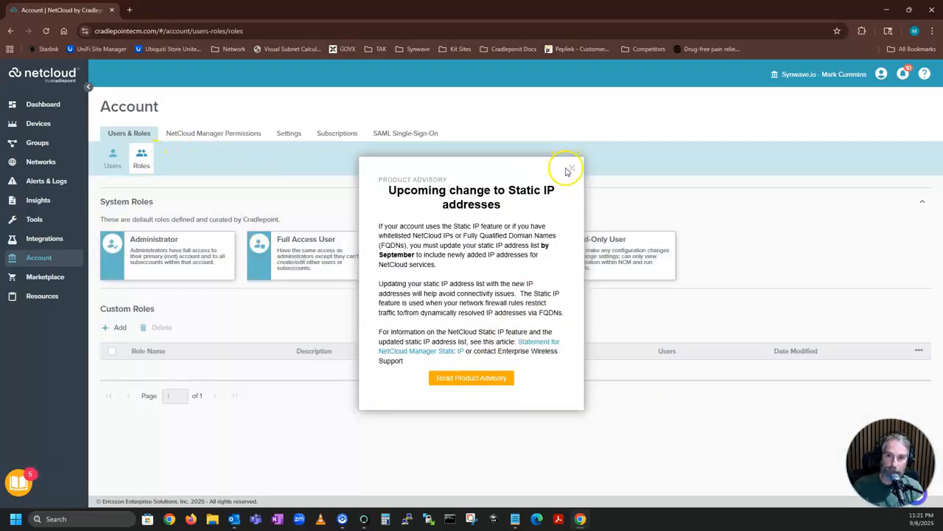
Close the static IP advisory and highlight the Administrator, Full Access and Diagnostic role descriptions.
{"action": "left_click", "coordinate": [569, 169]}
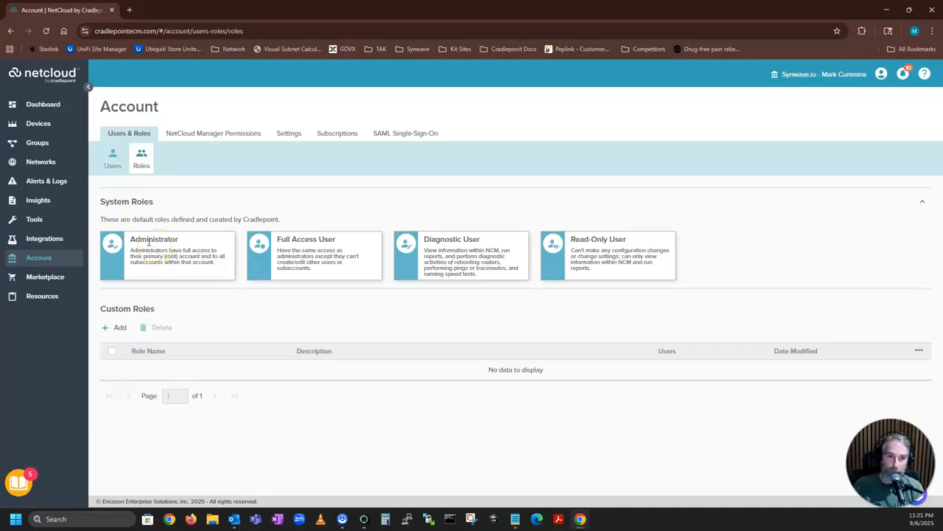
{"action": "left_click_drag", "start_coordinate": [131, 239], "coordinate": [221, 263]}
{"action": "left_click_drag", "start_coordinate": [278, 241], "coordinate": [341, 272]}
{"action": "left_click_drag", "start_coordinate": [425, 250], "coordinate": [499, 275]}
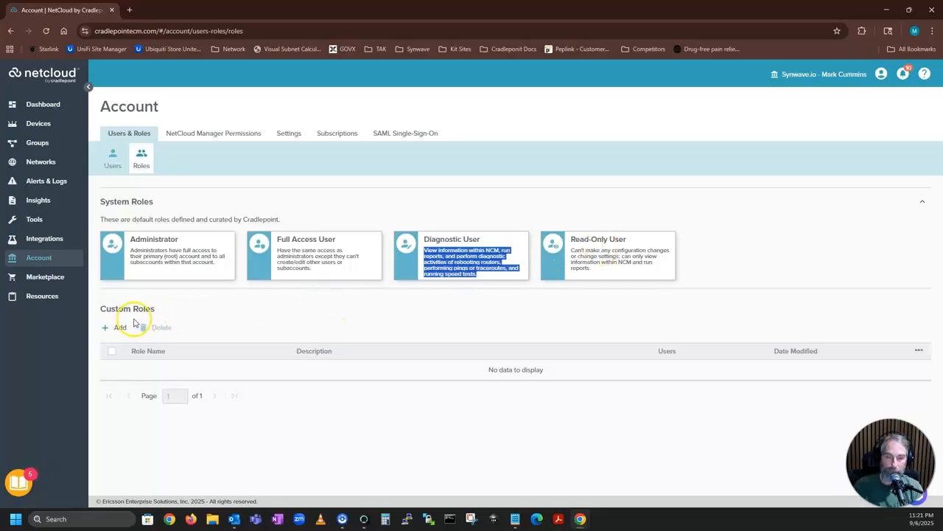
{"action": "left_click", "coordinate": [316, 263]}
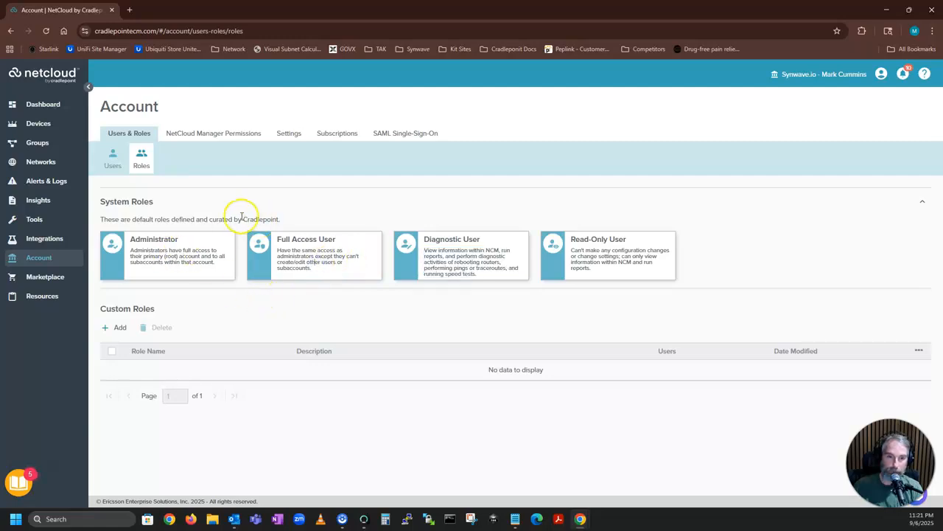
Show NetCloud Manager Permissions and select the Synwave.io, Router Testing and Synwave Kit rows.
{"action": "left_click", "coordinate": [227, 136]}
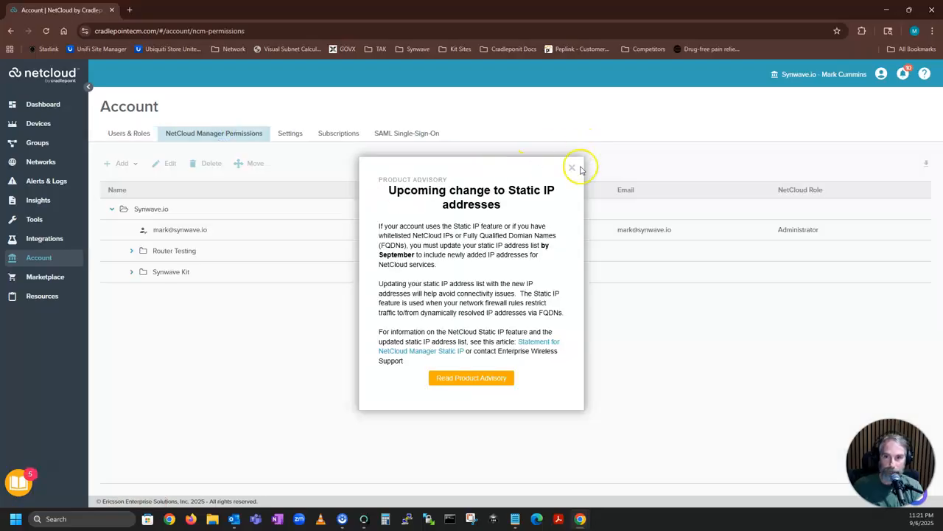
{"action": "left_click", "coordinate": [572, 167]}
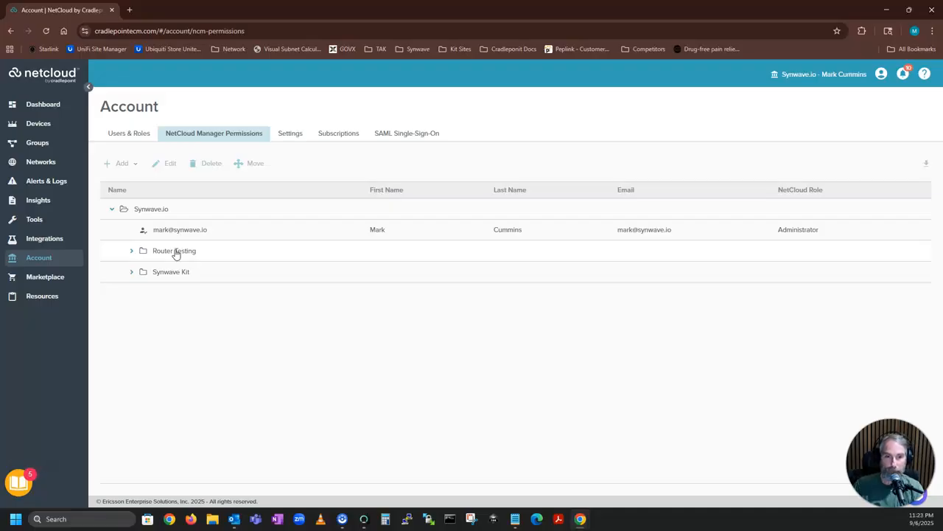
{"action": "left_click", "coordinate": [145, 213]}
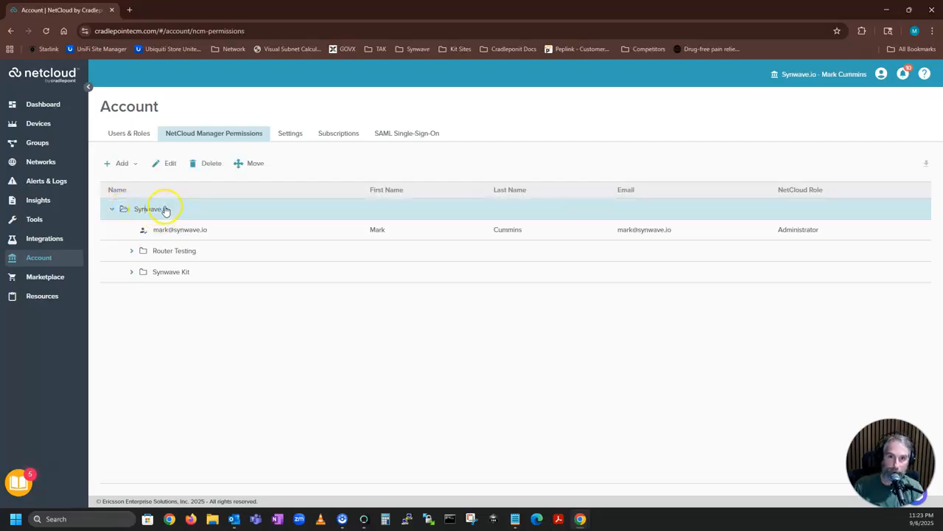
{"action": "left_click", "coordinate": [169, 250]}
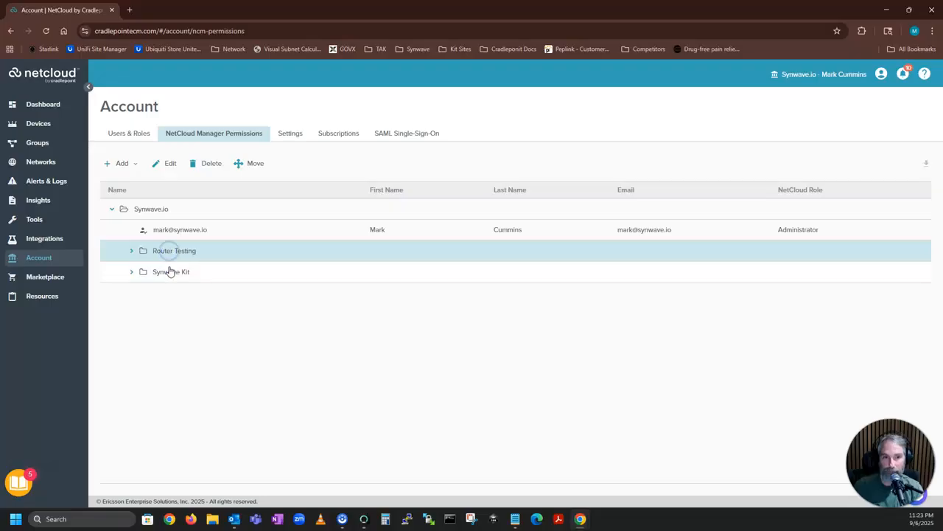
{"action": "left_click", "coordinate": [169, 271]}
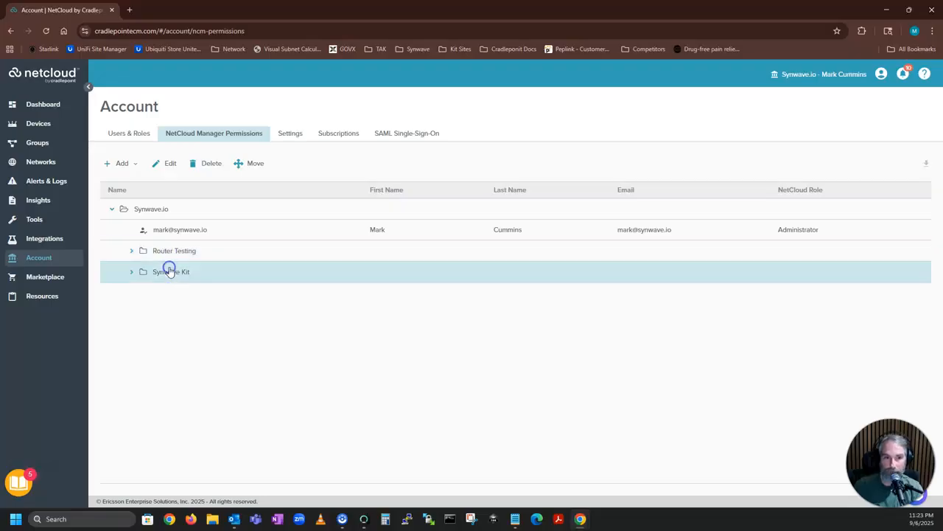
{"action": "left_click", "coordinate": [148, 209]}
{"action": "left_click", "coordinate": [121, 165]}
Add the new existing user to Synwave.io with the Administrator role.
{"action": "left_click", "coordinate": [120, 196]}
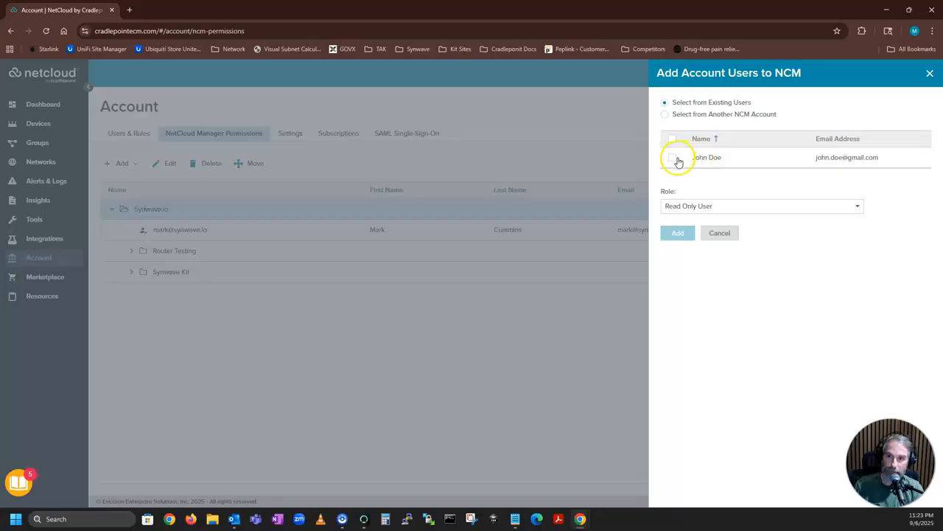
{"action": "left_click", "coordinate": [674, 160]}
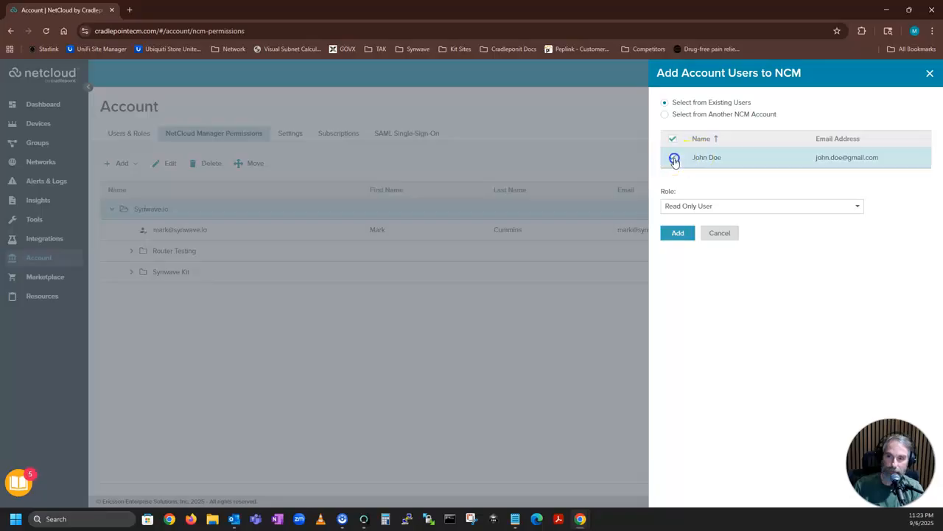
{"action": "left_click", "coordinate": [675, 207]}
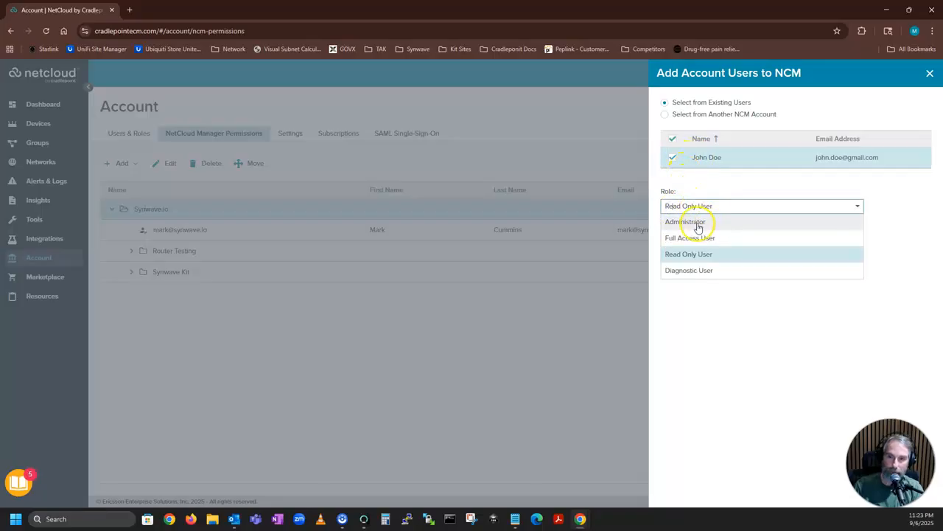
{"action": "left_click", "coordinate": [697, 224]}
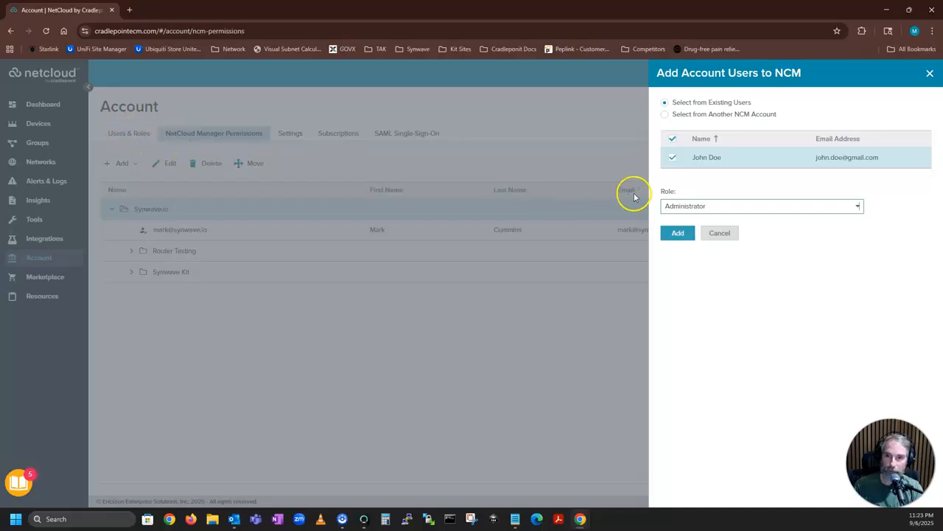
{"action": "left_click", "coordinate": [679, 234]}
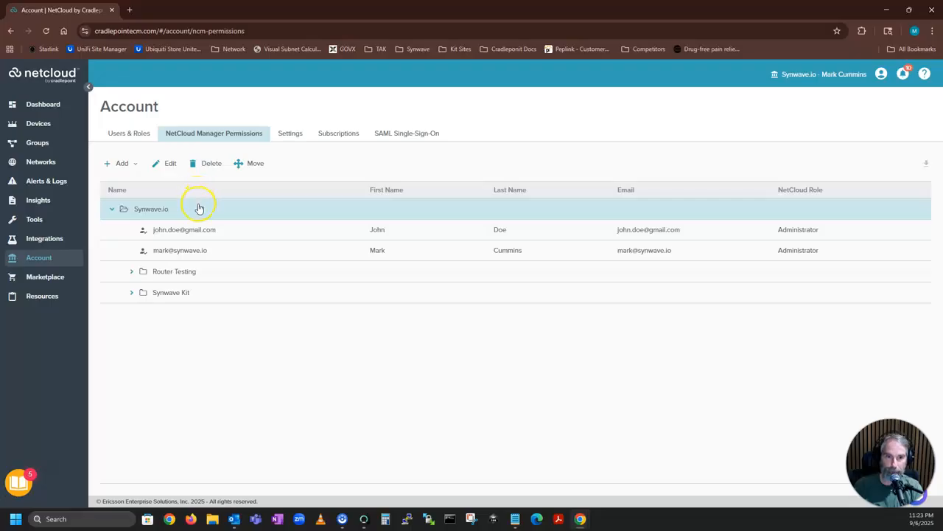
{"action": "left_click", "coordinate": [186, 229]}
{"action": "left_click", "coordinate": [168, 163]}
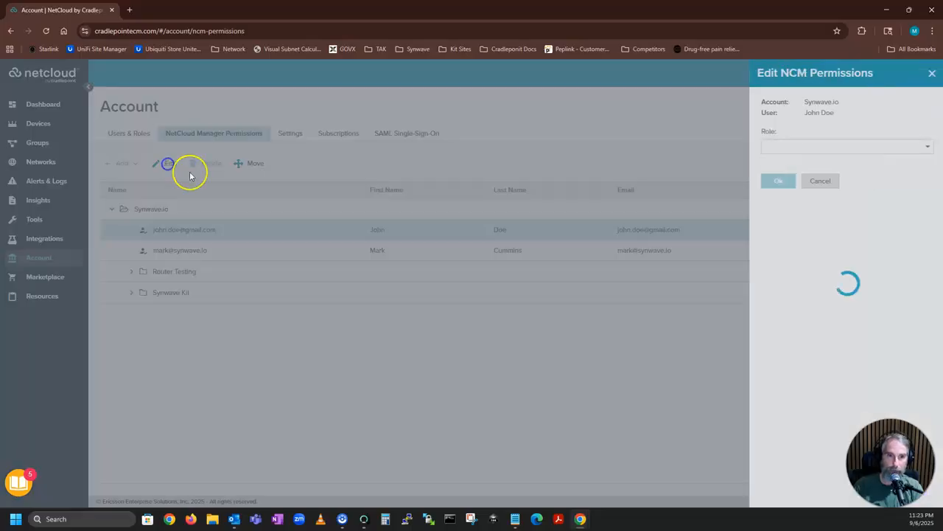
{"action": "left_click", "coordinate": [783, 147]}
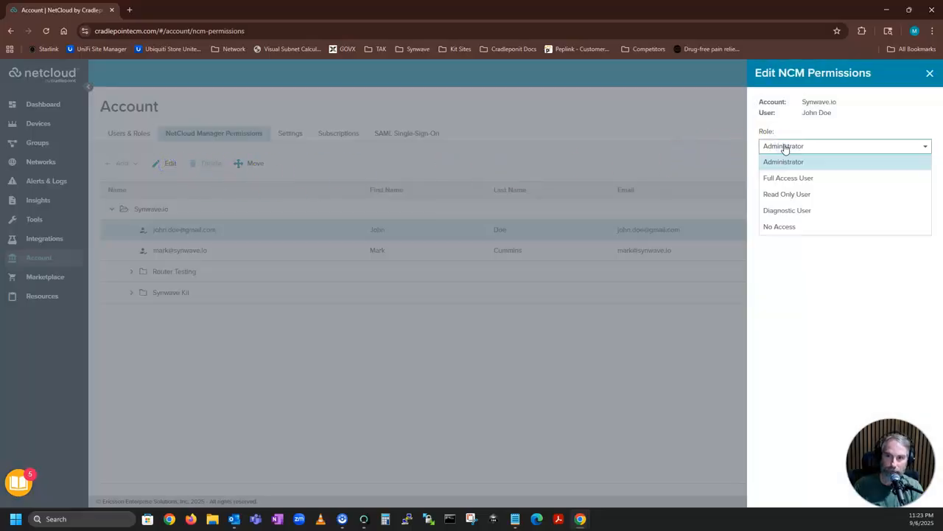
{"action": "left_click", "coordinate": [929, 72]}
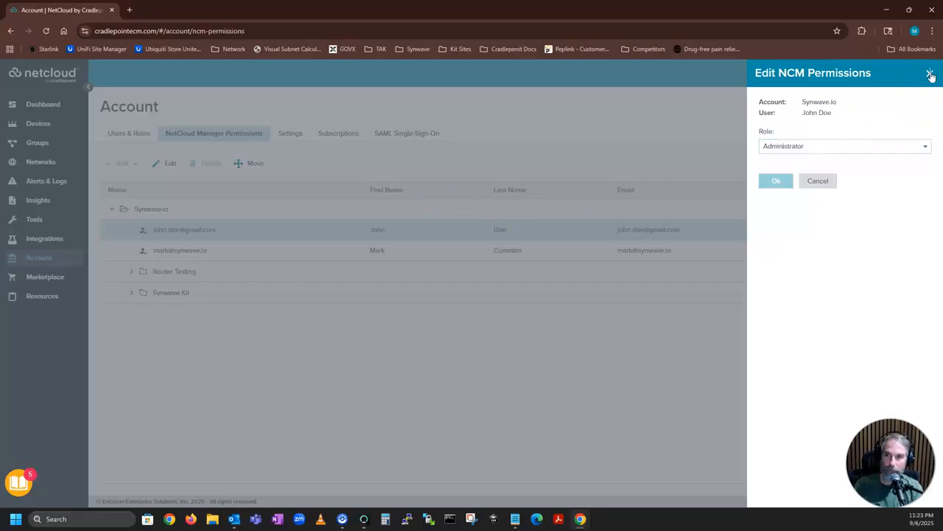
{"action": "left_click", "coordinate": [930, 74]}
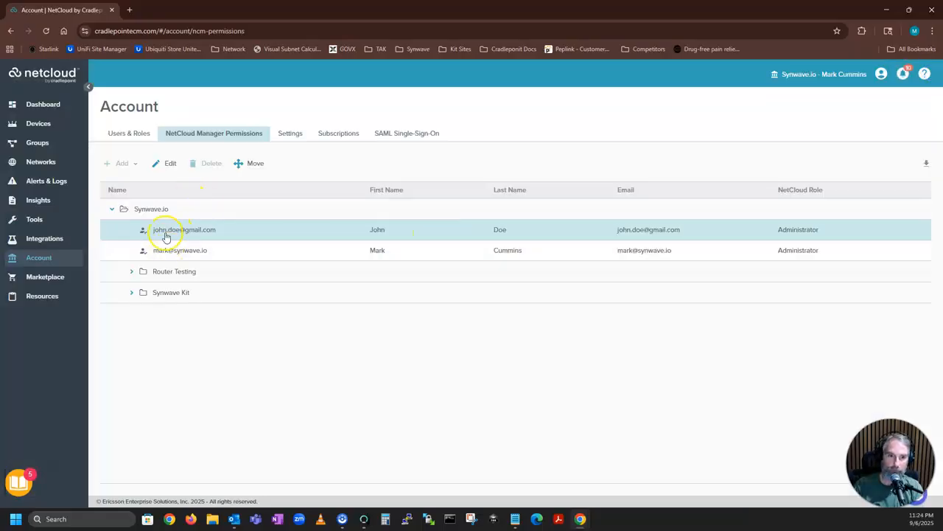
{"action": "left_click", "coordinate": [158, 209]}
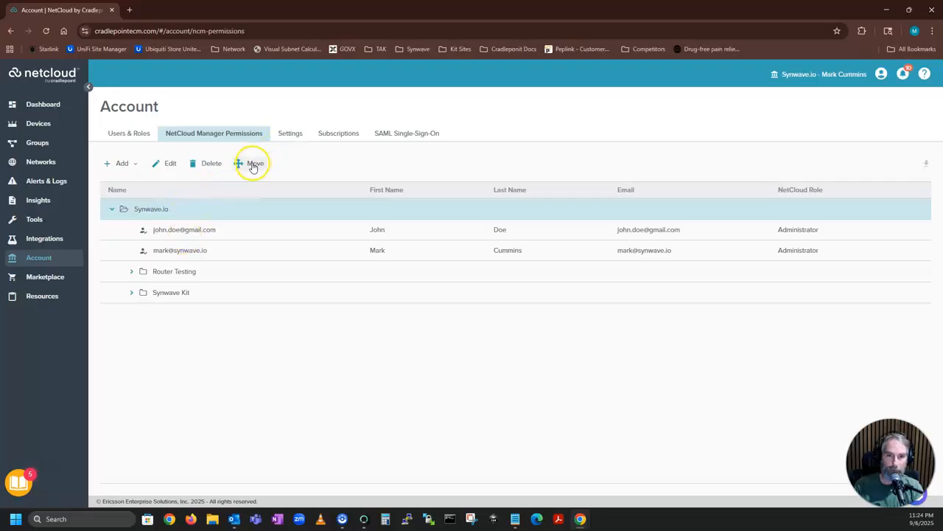
{"action": "left_click", "coordinate": [185, 228]}
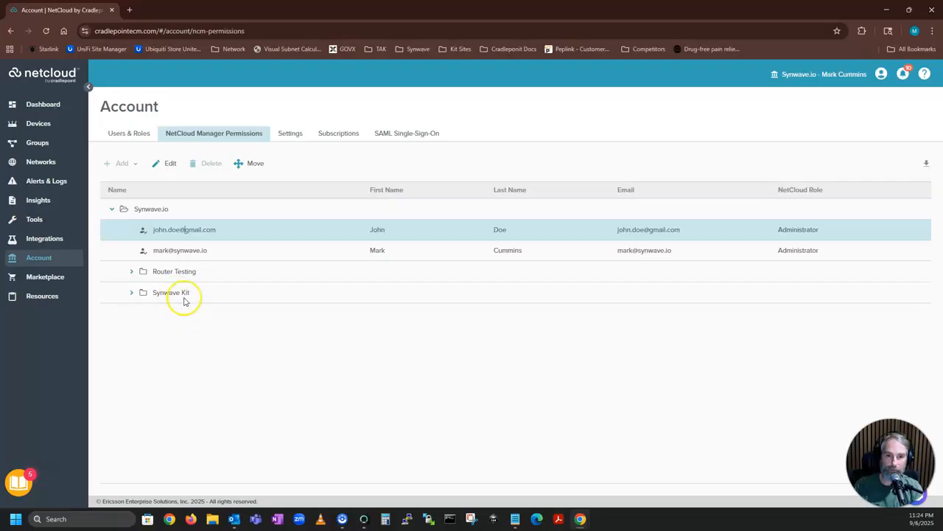
{"action": "left_click", "coordinate": [261, 166]}
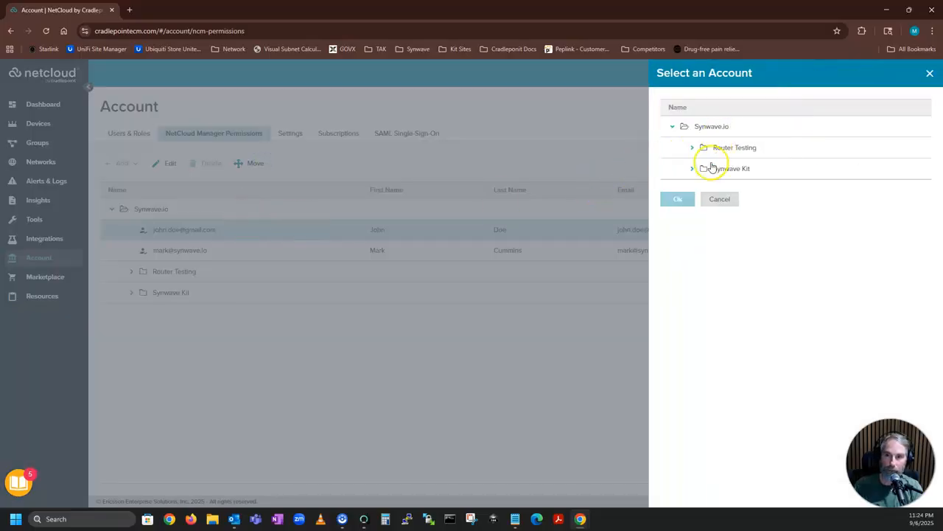
{"action": "left_click", "coordinate": [719, 199]}
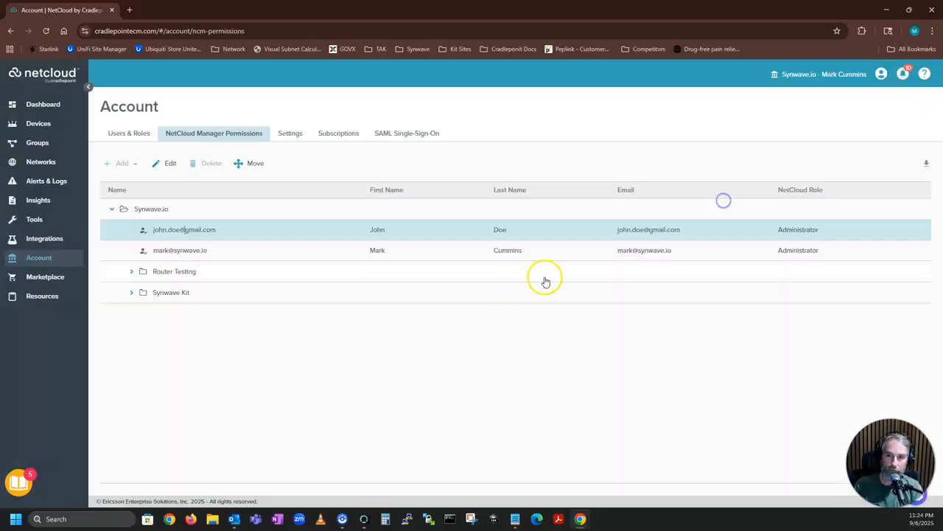
Keep the 2-hour session length and toggle Enhanced Login Security on, then back off.
{"action": "left_click", "coordinate": [291, 134]}
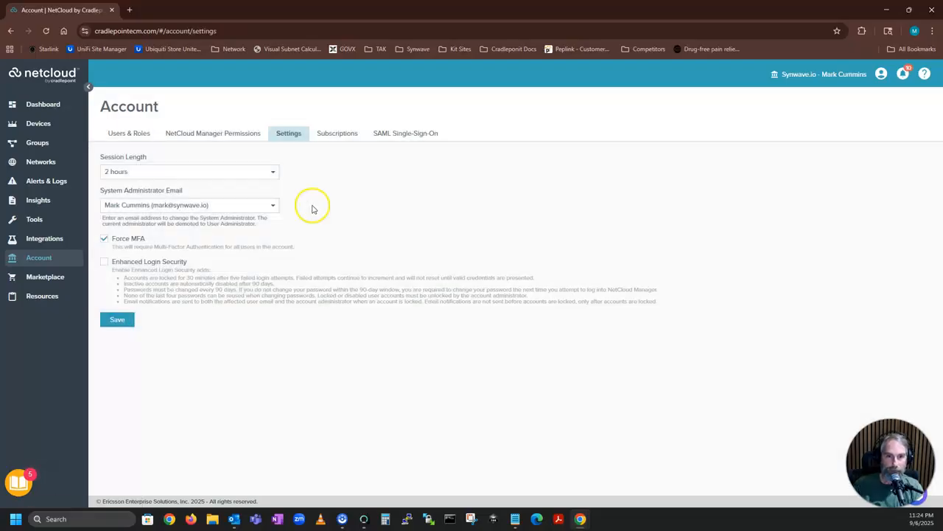
{"action": "left_click", "coordinate": [234, 175]}
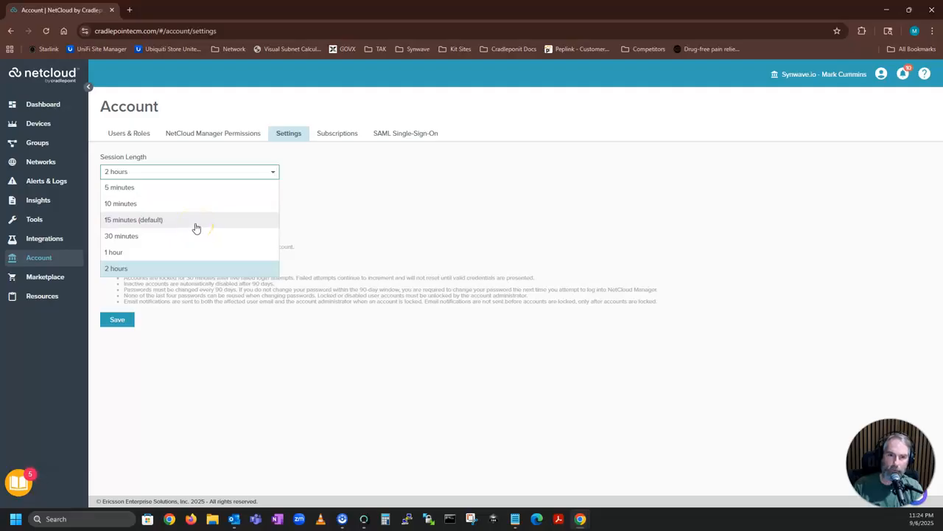
{"action": "left_click", "coordinate": [329, 161]}
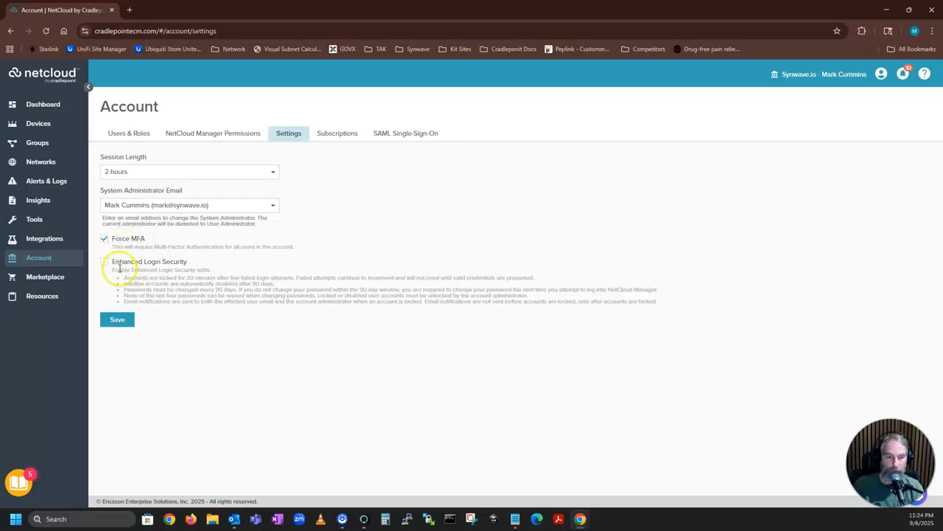
{"action": "left_click", "coordinate": [179, 263]}
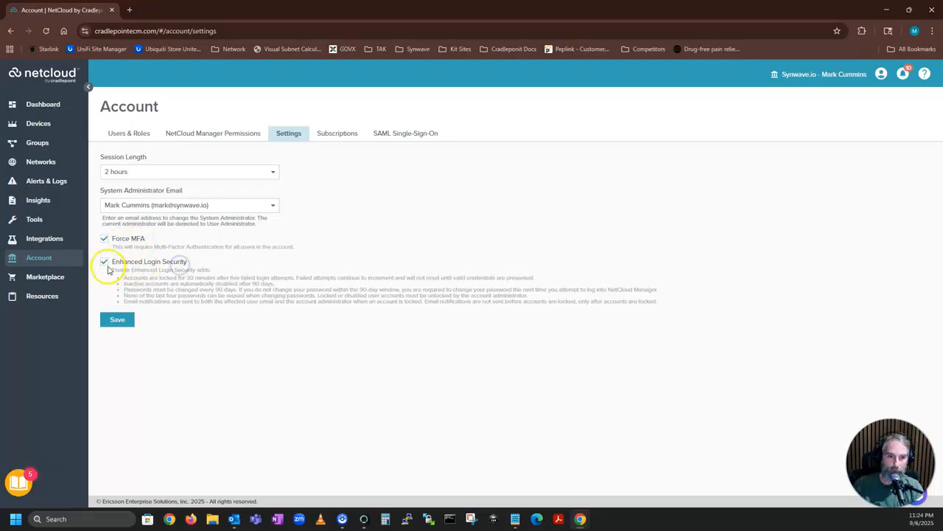
{"action": "left_click", "coordinate": [116, 270]}
{"action": "left_click_drag", "start_coordinate": [116, 270], "coordinate": [668, 300]}
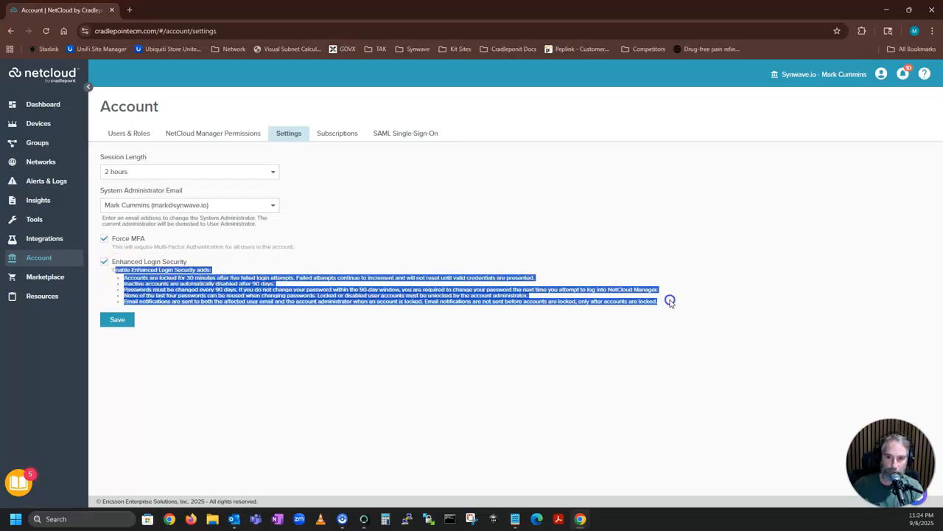
{"action": "left_click", "coordinate": [105, 262]}
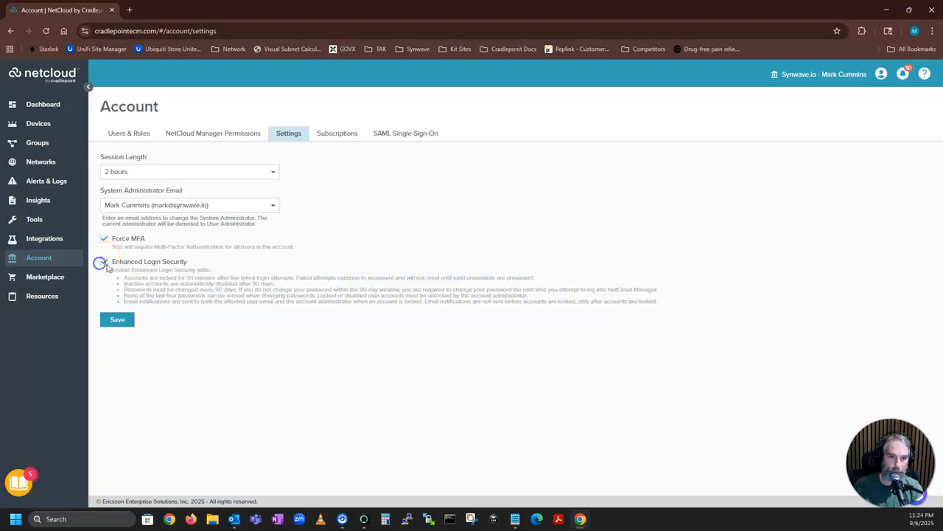
{"action": "left_click", "coordinate": [224, 207]}
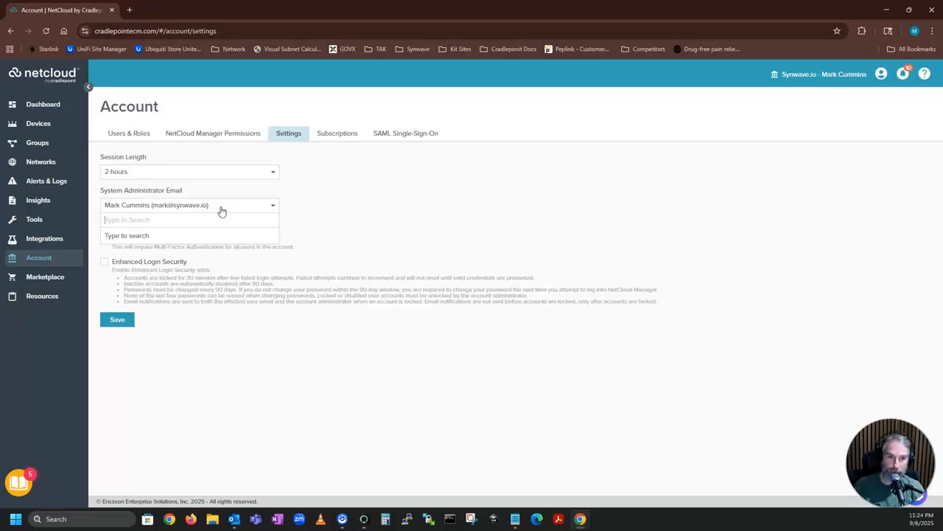
{"action": "left_click", "coordinate": [240, 205]}
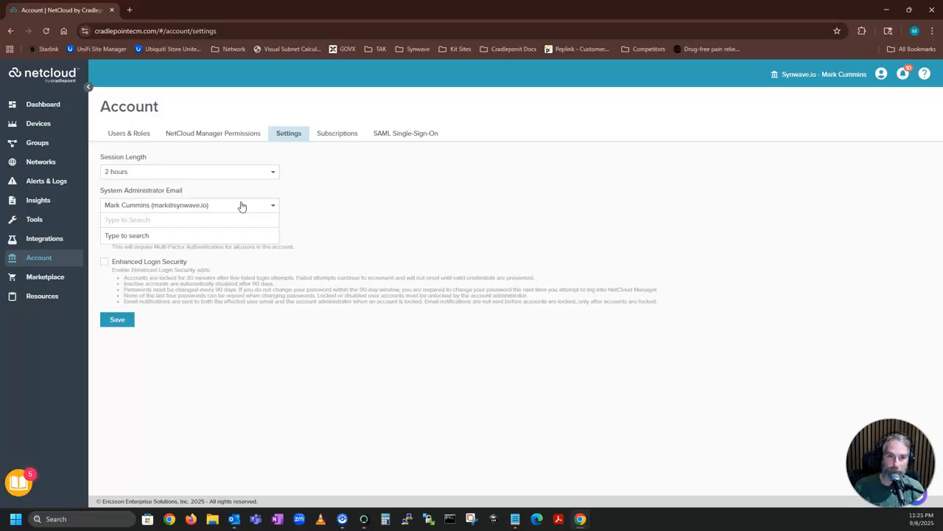
{"action": "type", "text": "john"}
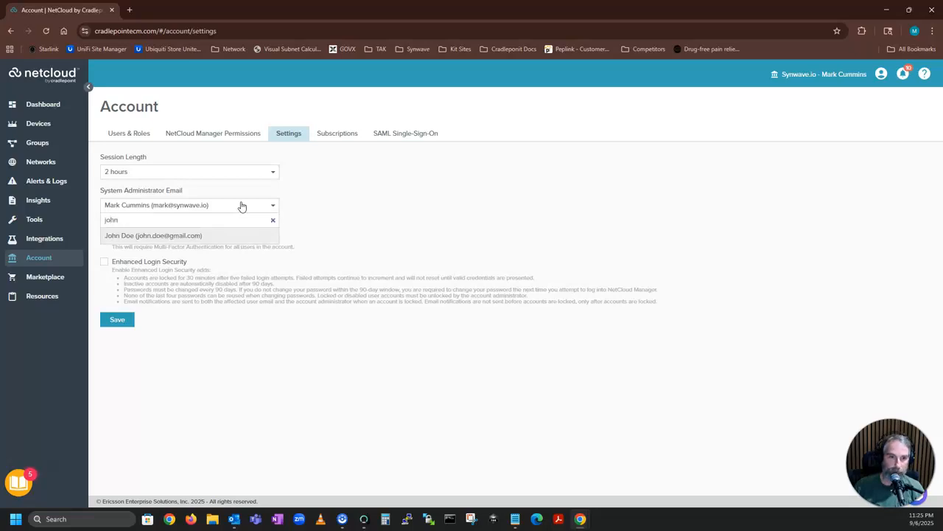
{"action": "left_click", "coordinate": [168, 236]}
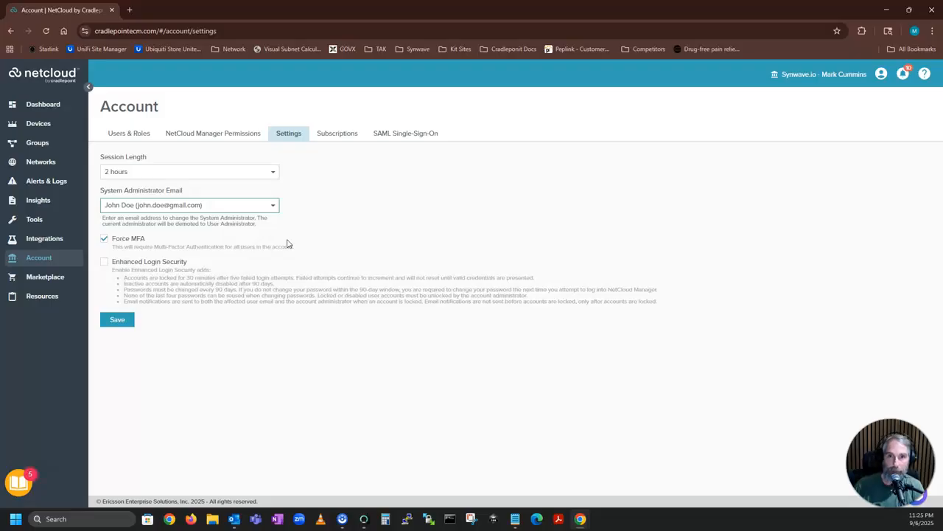
{"action": "left_click", "coordinate": [189, 213]}
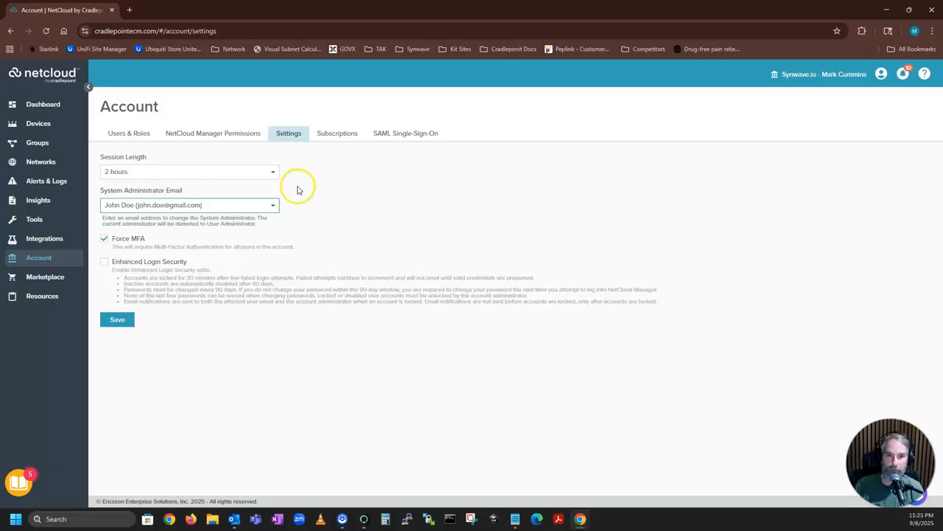
{"action": "left_click", "coordinate": [160, 207]}
{"action": "type", "text": "mark"}
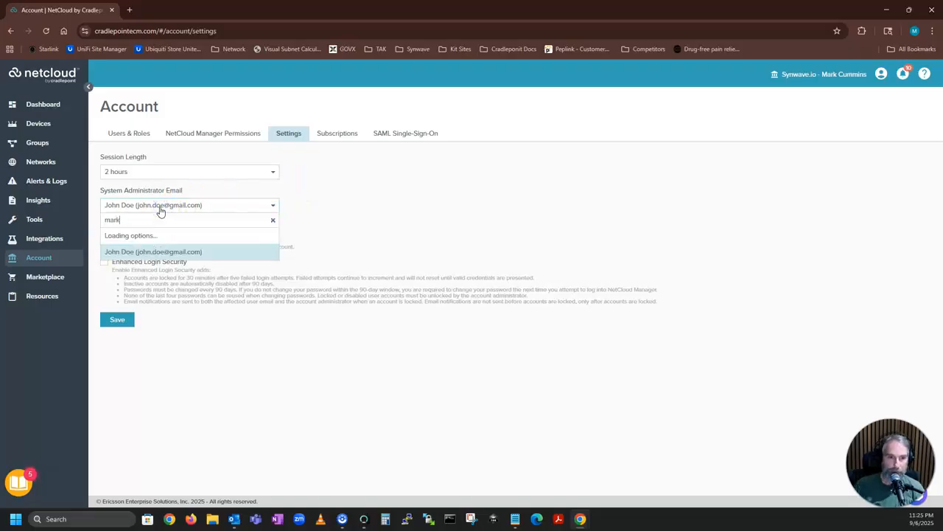
{"action": "left_click", "coordinate": [157, 236]}
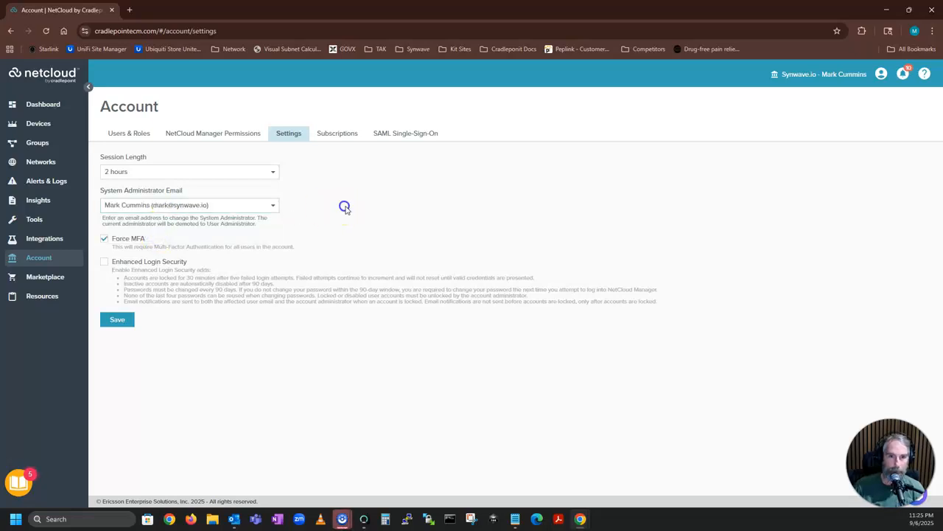
{"action": "left_click", "coordinate": [338, 137]}
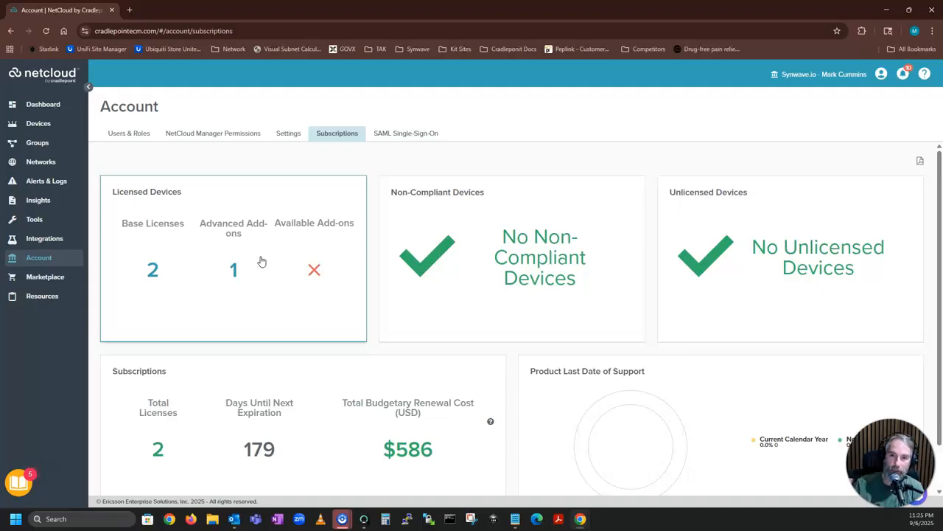
Scroll through the Subscriptions panel to review 2 base licenses, 179 days to expiration, $586 renewal.
{"action": "scroll", "coordinate": [347, 317], "scroll_direction": "down", "scroll_amount": 1}
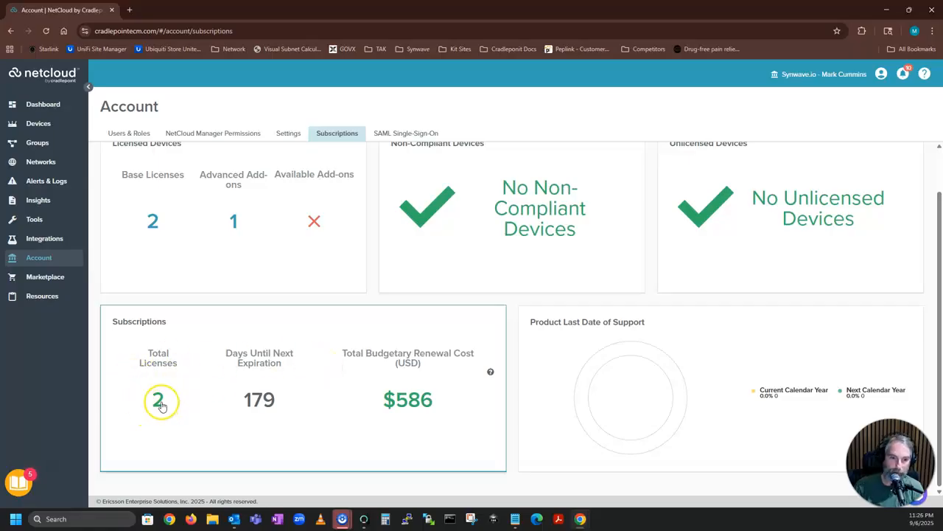
{"action": "scroll", "coordinate": [359, 395], "scroll_direction": "up", "scroll_amount": 1}
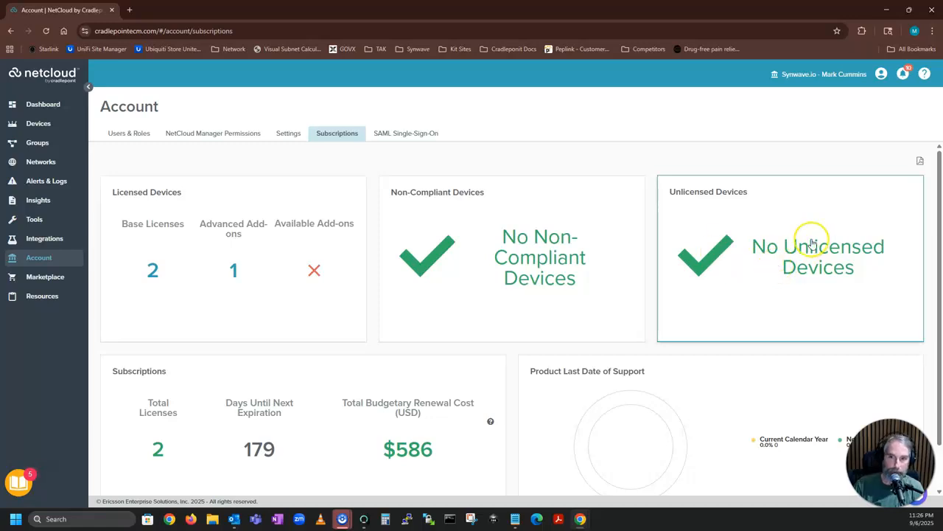
Confirm the SAML Single-Sign-On page lists no identity providers, then return to Users & Roles.
{"action": "left_click", "coordinate": [418, 135]}
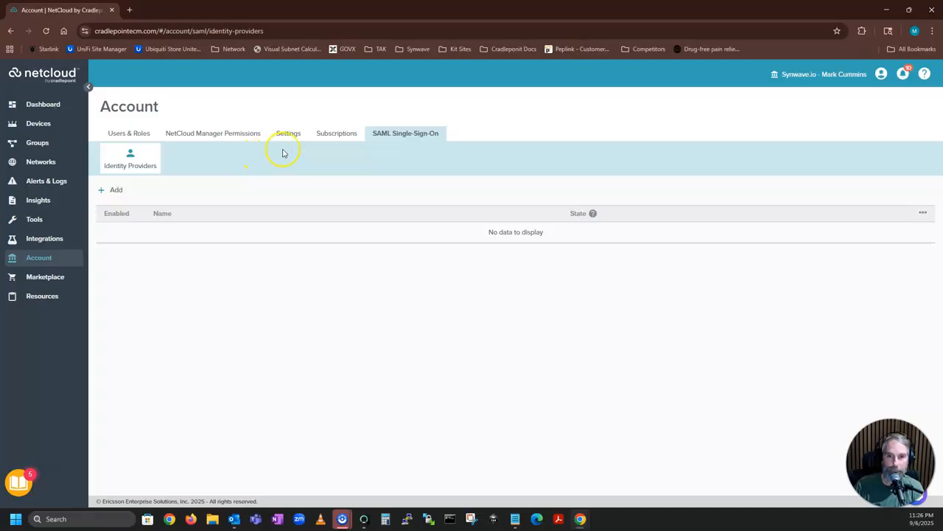
{"action": "left_click", "coordinate": [136, 133]}
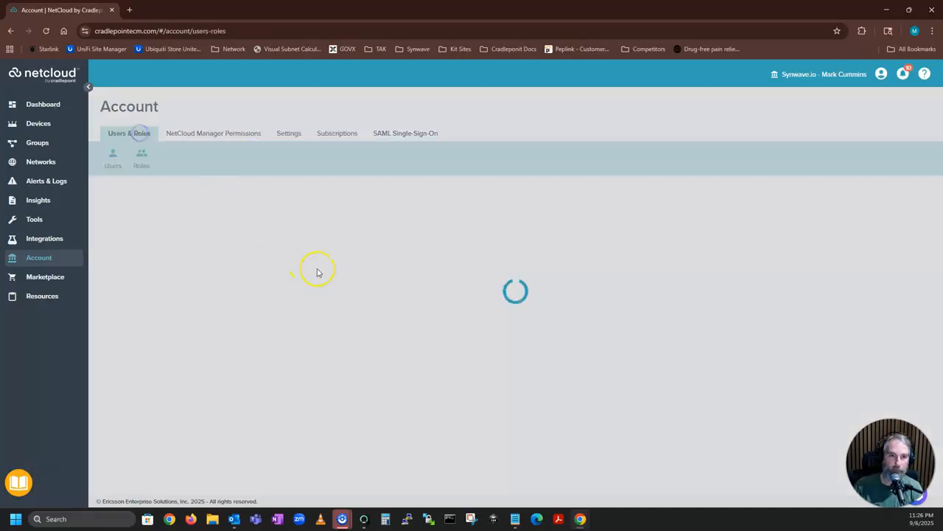